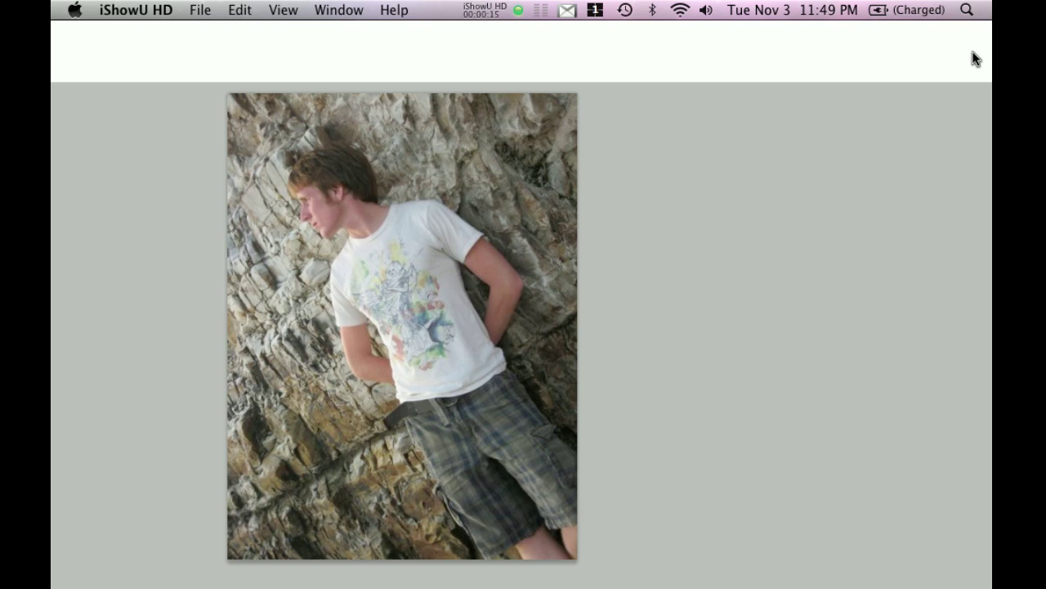
- Bring the Photoshop window with the wall portrait document to the front
click(970, 61)
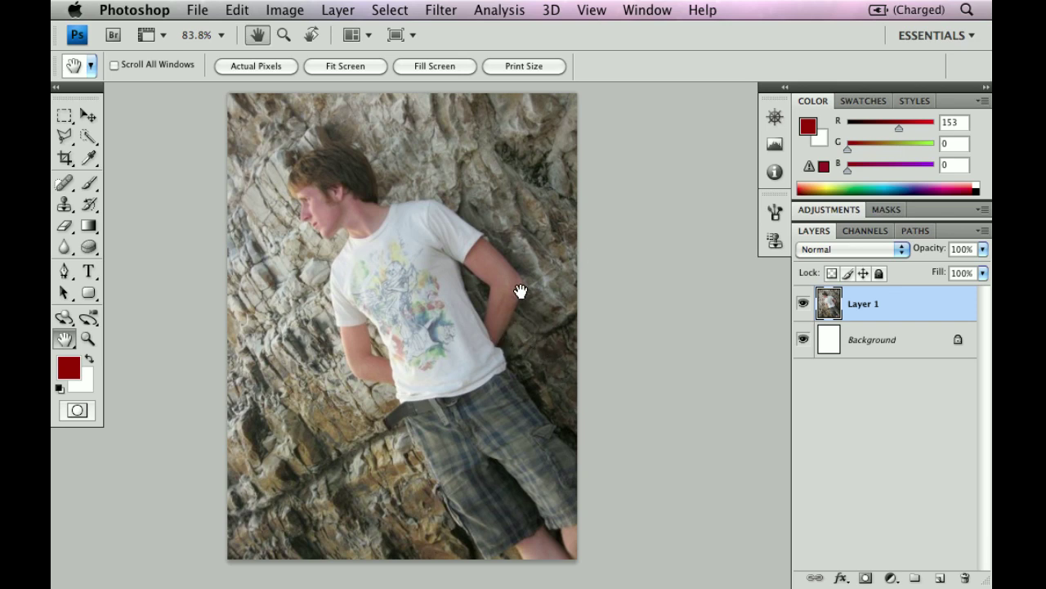
- Add a Black & White adjustment with Reds 190, Yellows 106, and Blues, Magentas, Greens at -200
click(893, 578)
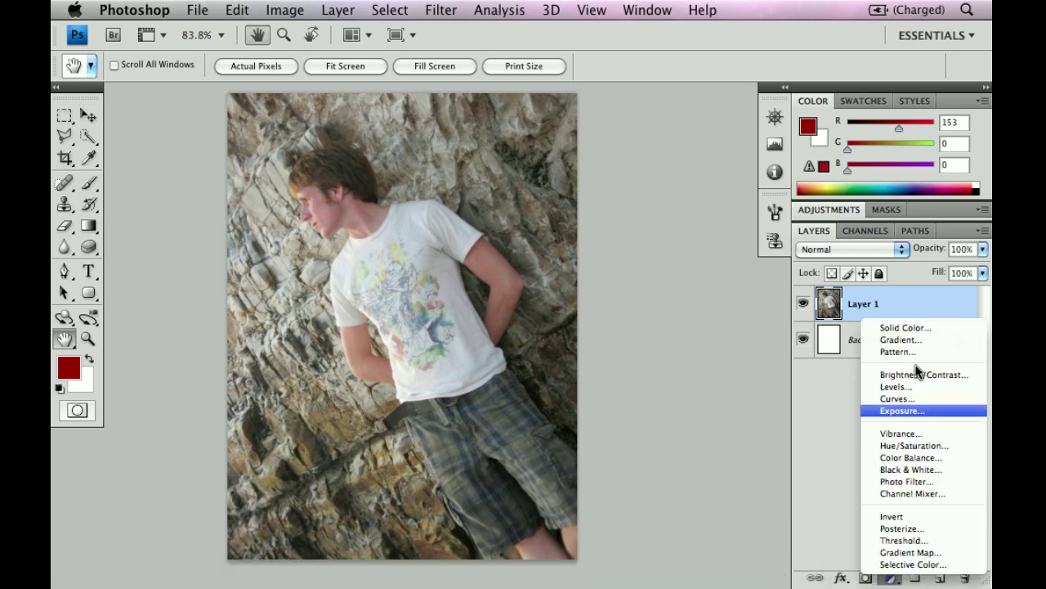
click(902, 469)
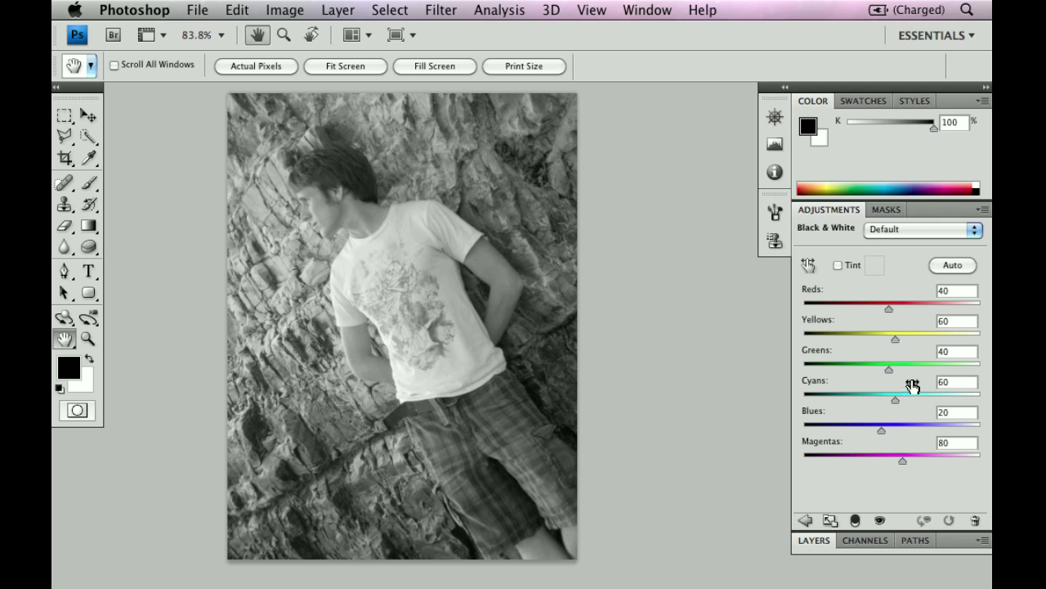
drag(889, 310, 990, 324)
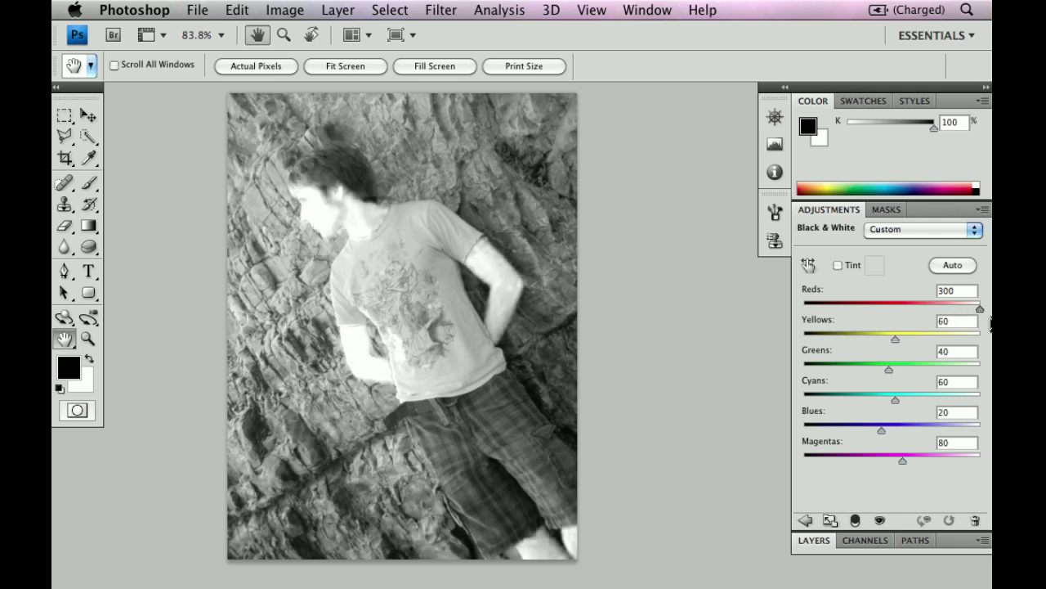
drag(986, 312, 941, 312)
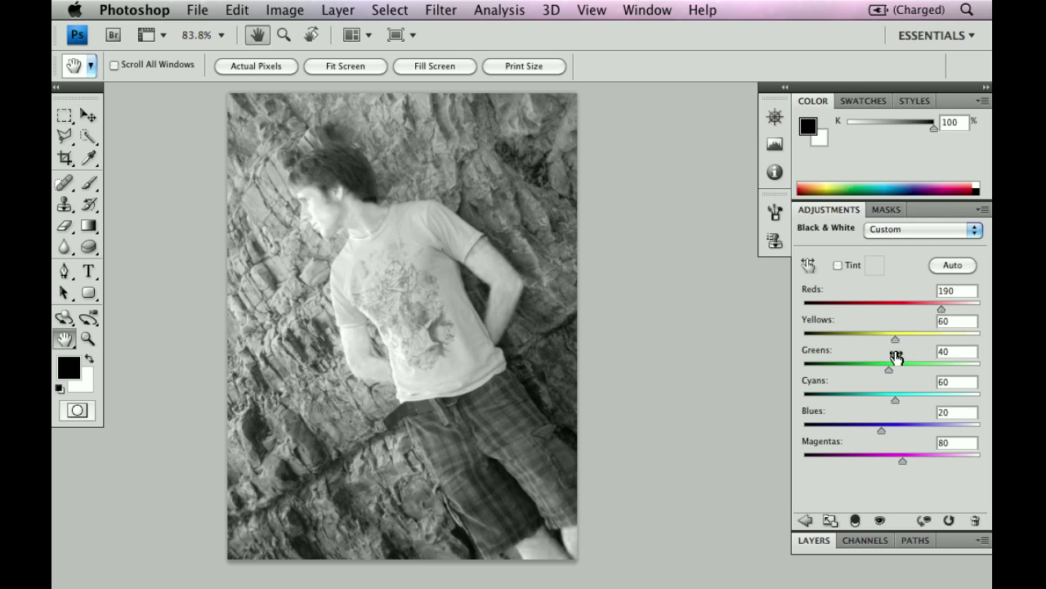
drag(895, 340, 846, 399)
drag(881, 430, 813, 431)
drag(904, 459, 768, 404)
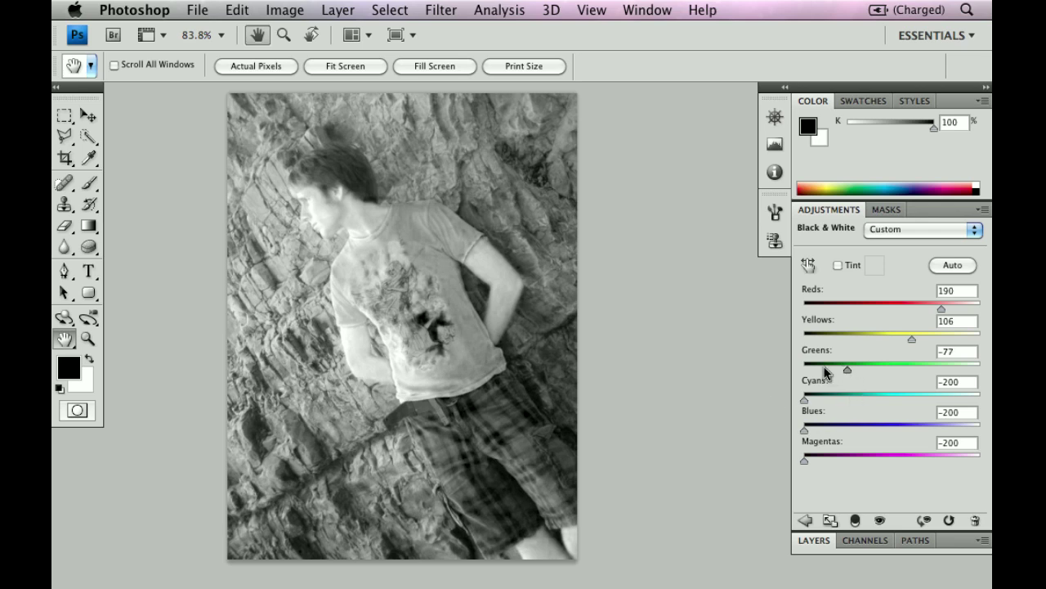
drag(842, 369, 764, 369)
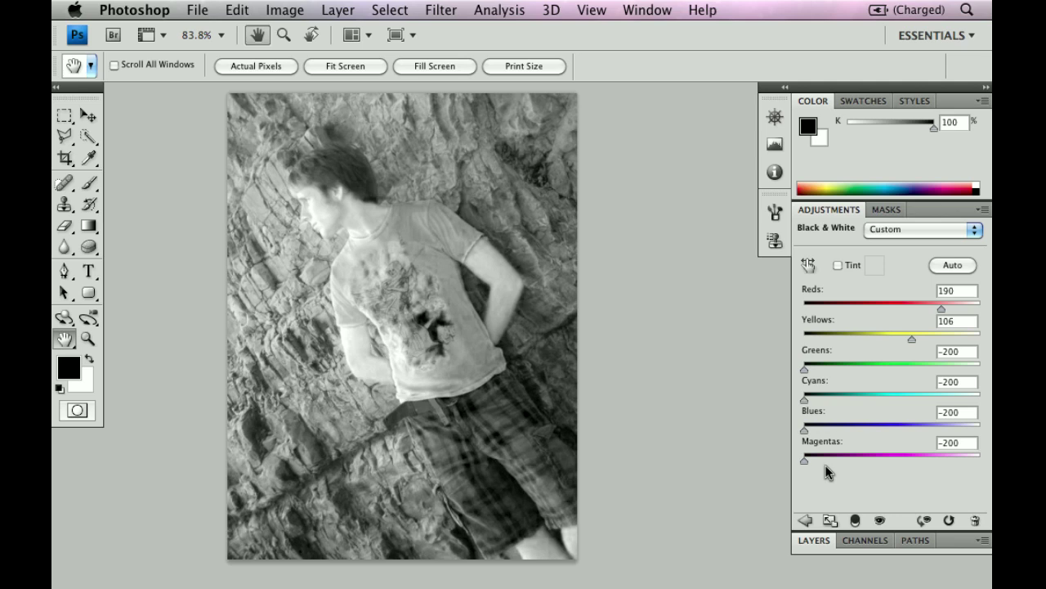
- Set the Black & White 1 layer to Soft Light and toggle its visibility to compare
click(806, 540)
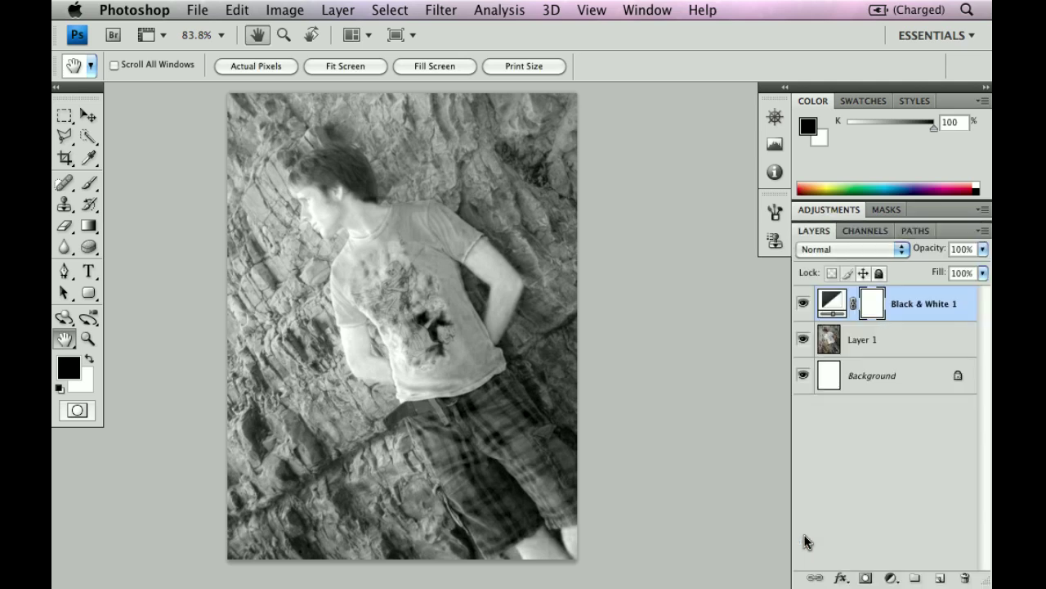
click(831, 248)
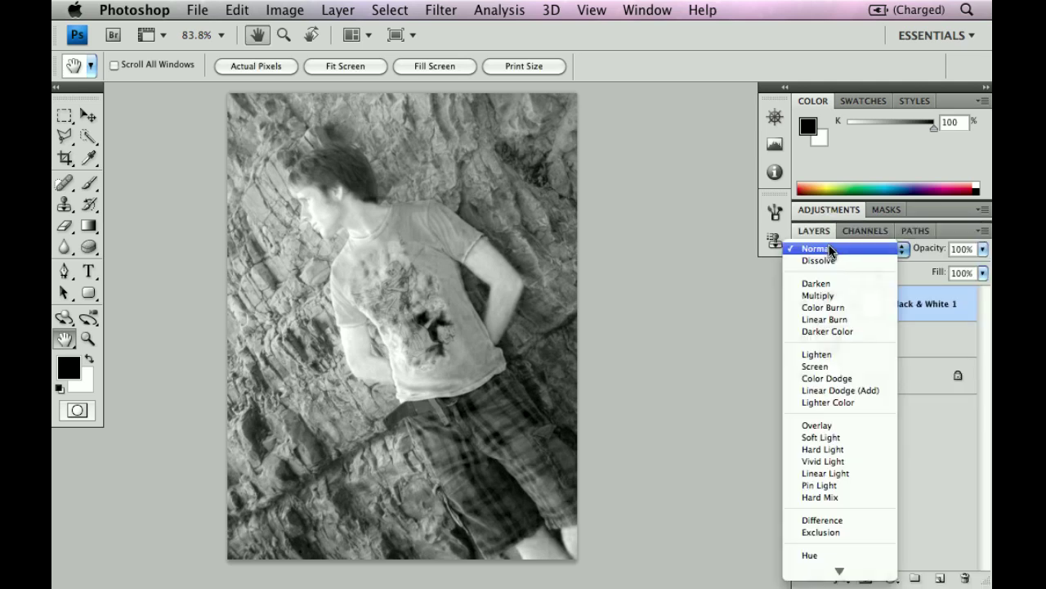
click(836, 439)
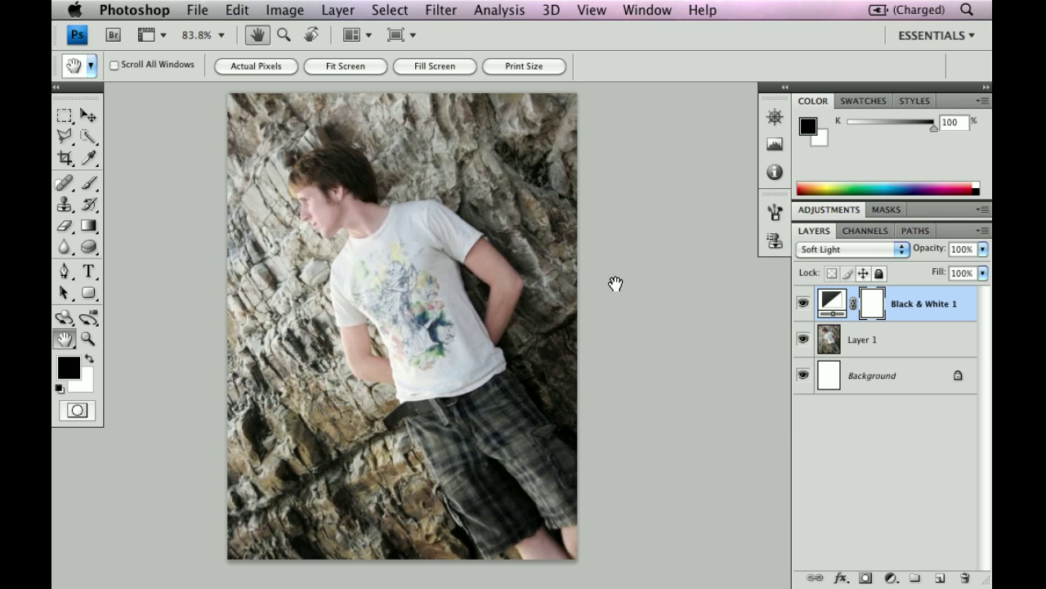
click(806, 309)
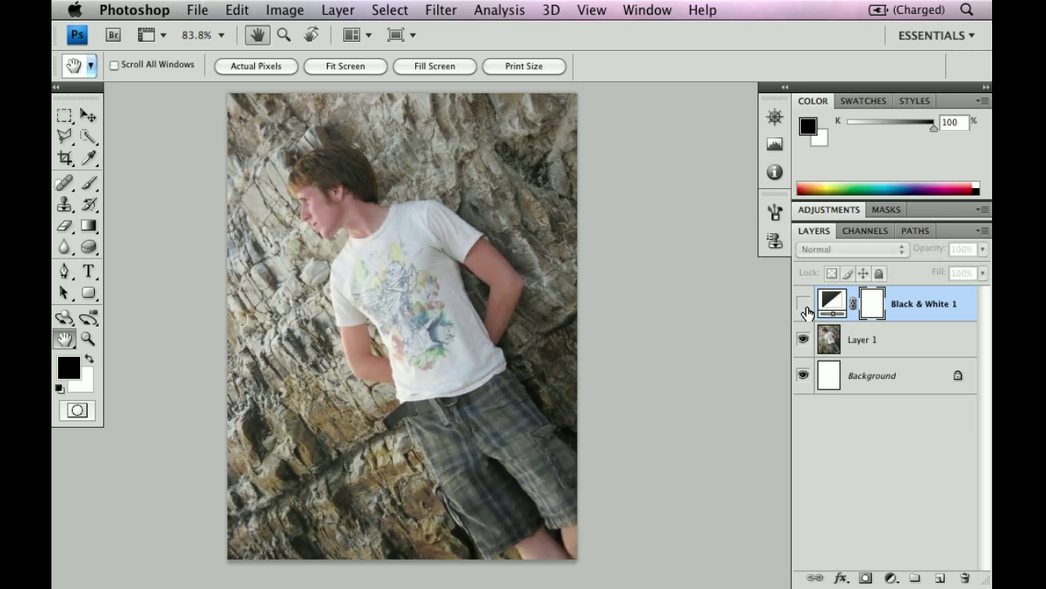
click(805, 307)
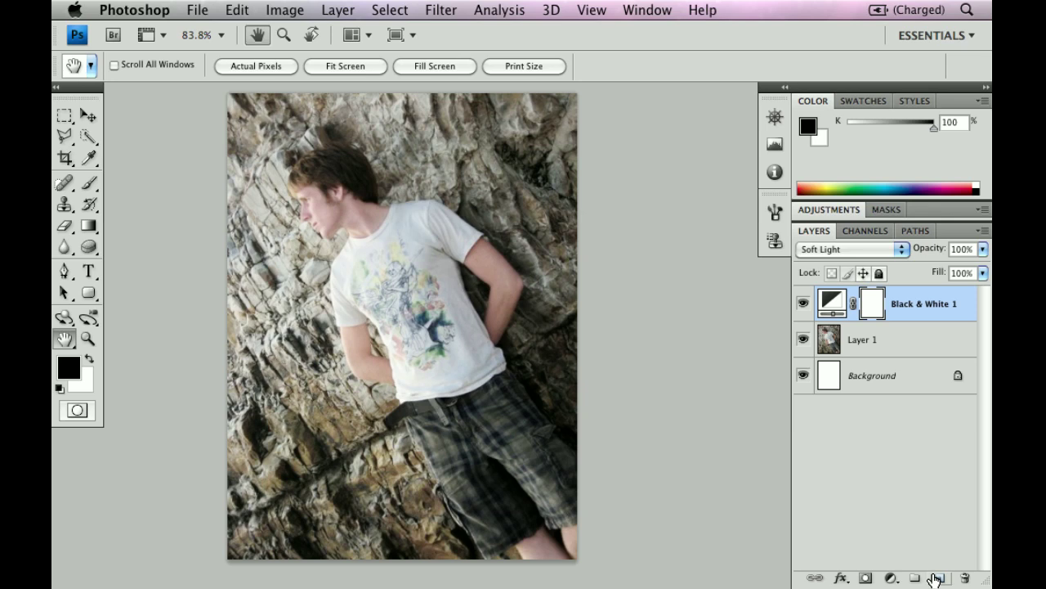
- Add a Brightness/Contrast adjustment layer with Brightness lowered to -101
click(891, 578)
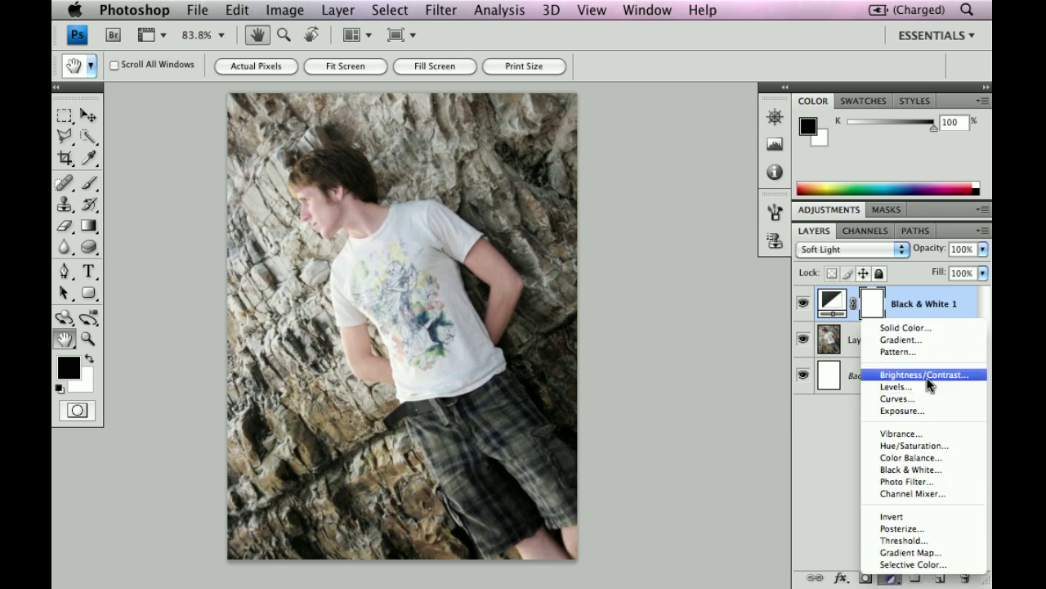
click(930, 374)
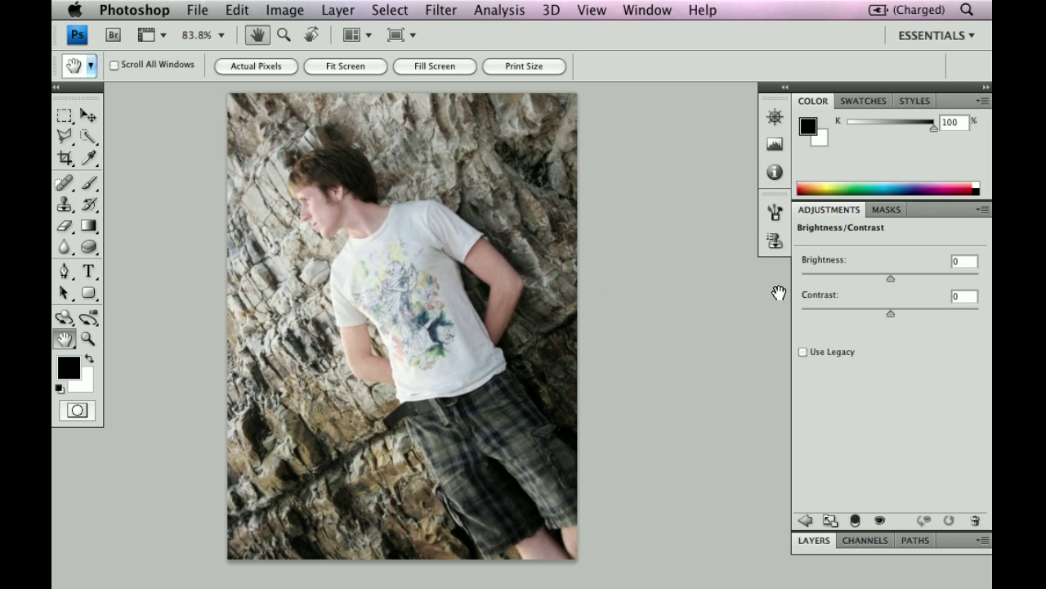
drag(891, 280, 832, 283)
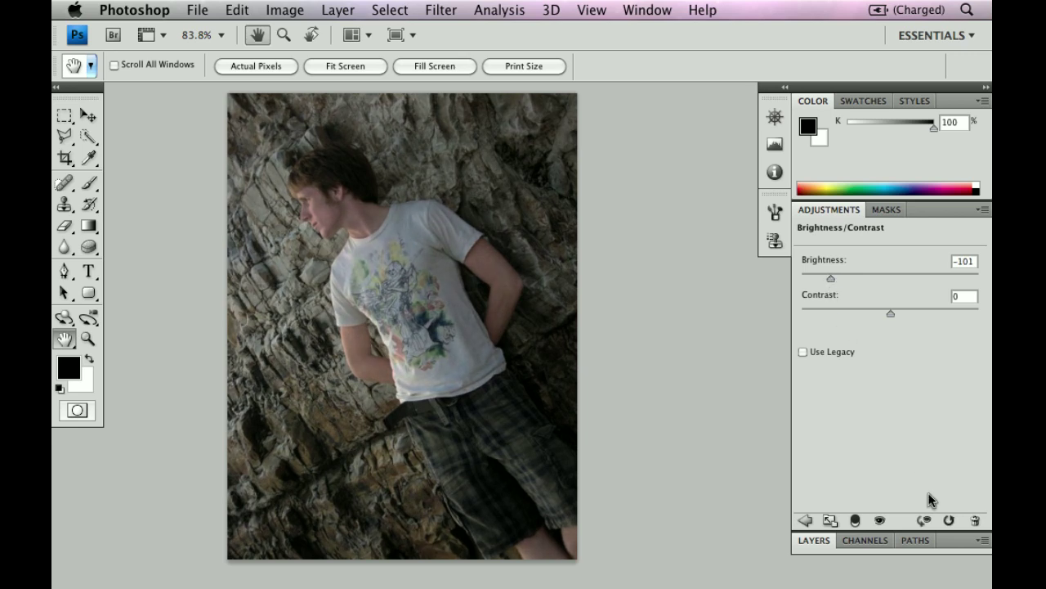
click(817, 541)
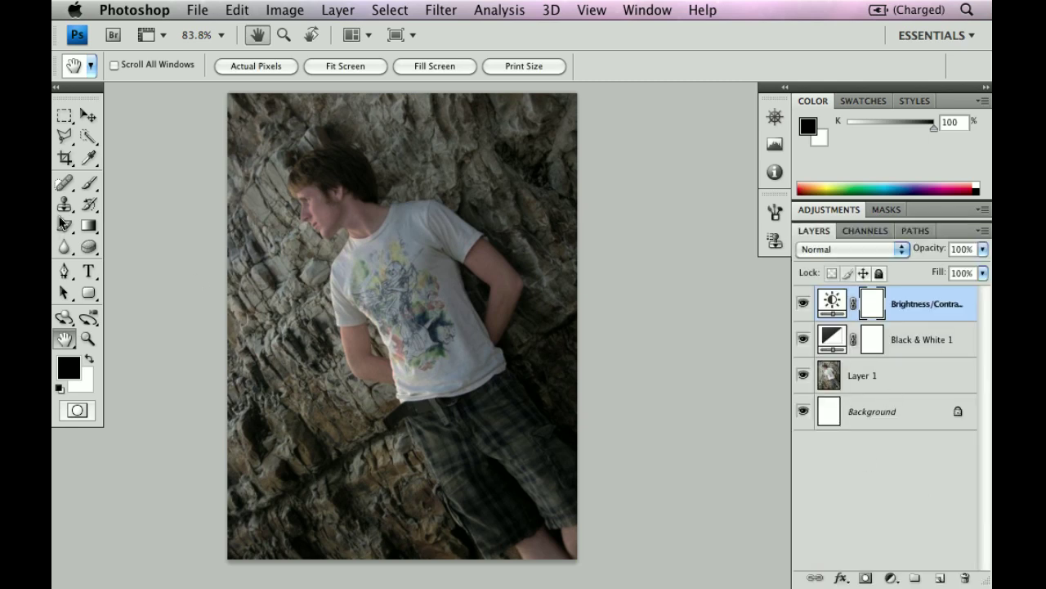
- Set up a soft 0%-hardness Brush at about 70 px
click(89, 182)
key(bracketright)
key(bracketright)
key(bracketright)
key(bracketright)
key(bracketright)
key(bracketright)
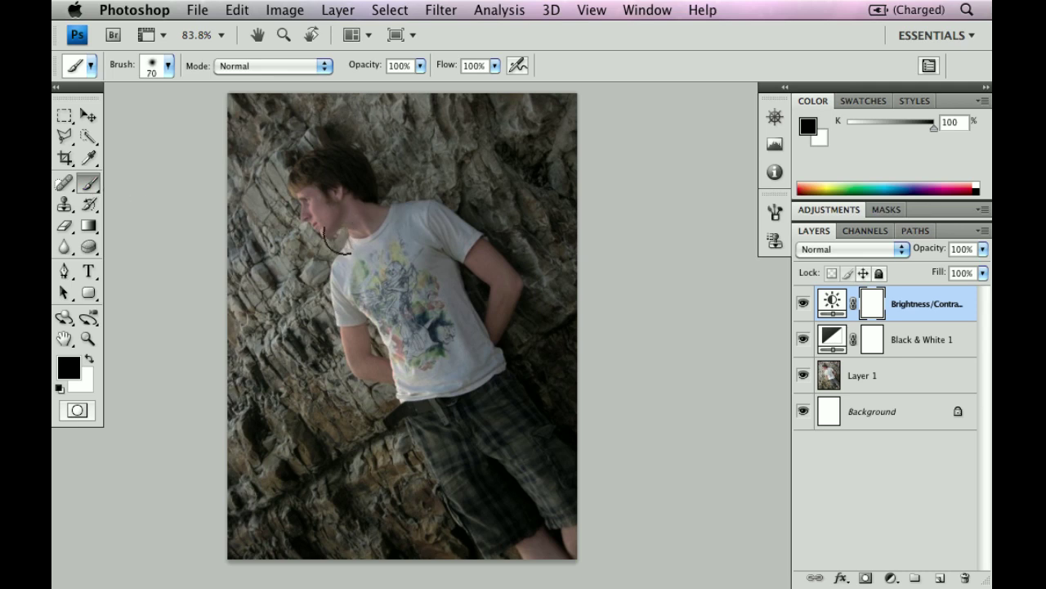
right_click(337, 241)
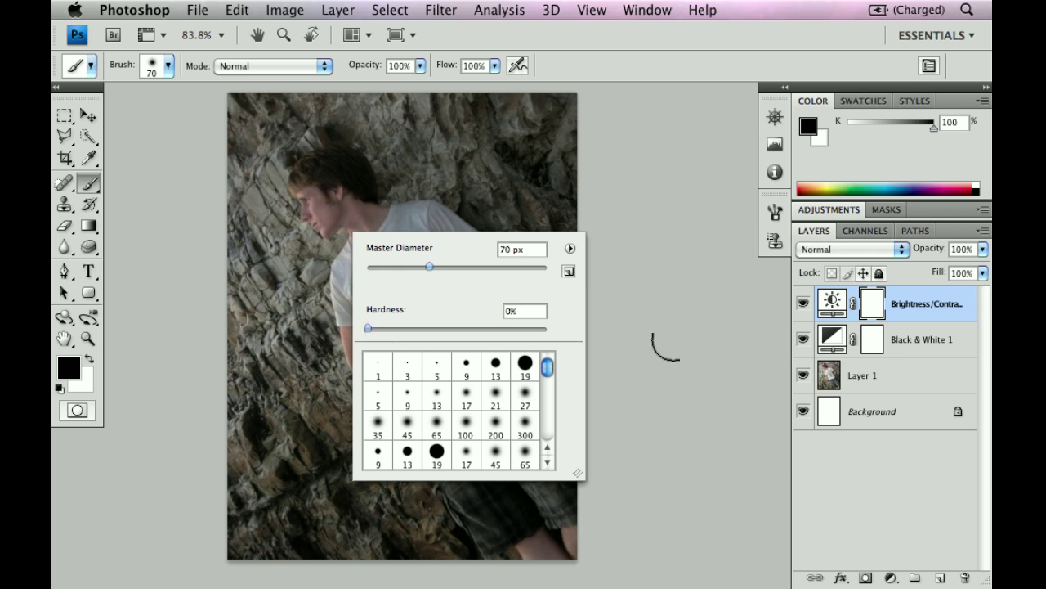
click(646, 342)
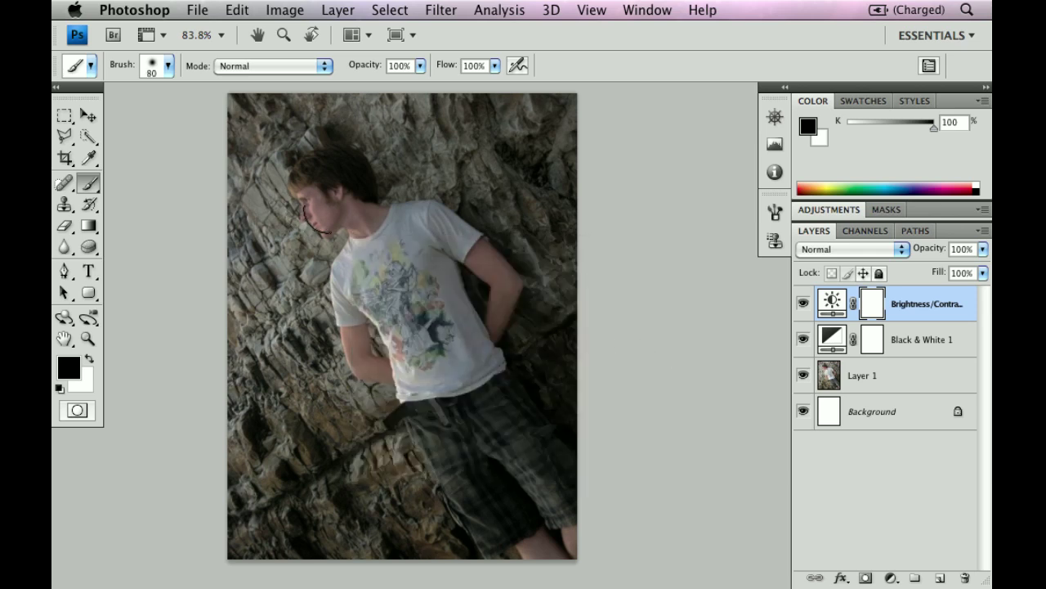
- Paint black on the Brightness/Contrast mask over the man's face, hair, arm and shirt
mouse_move(323, 211)
mouse_down()
mouse_move(315, 171)
mouse_move(347, 176)
mouse_up()
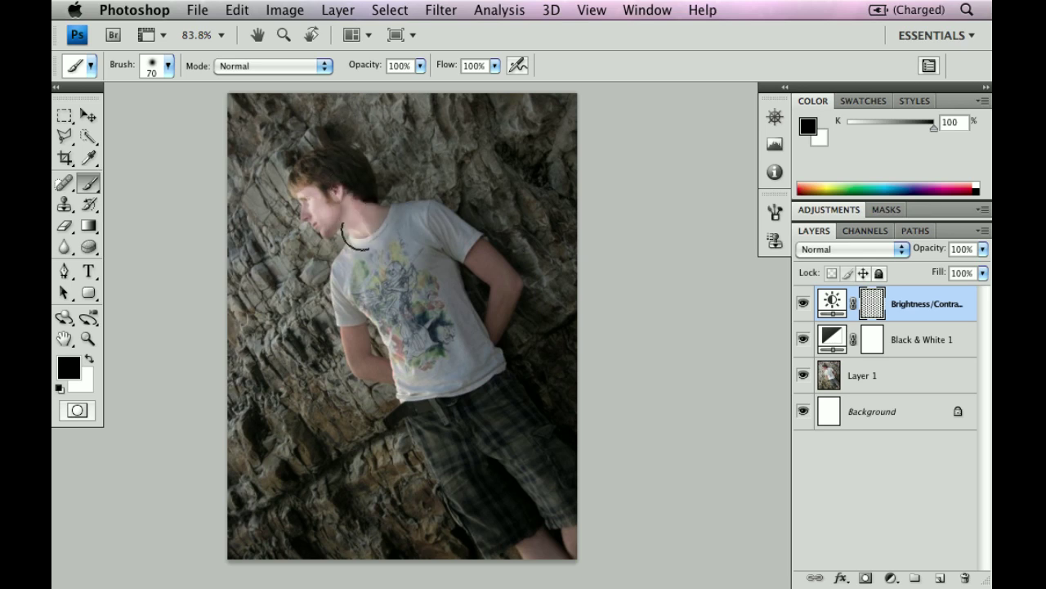
mouse_move(431, 220)
mouse_down()
mouse_move(405, 222)
mouse_move(462, 245)
mouse_move(501, 286)
mouse_move(485, 335)
mouse_up()
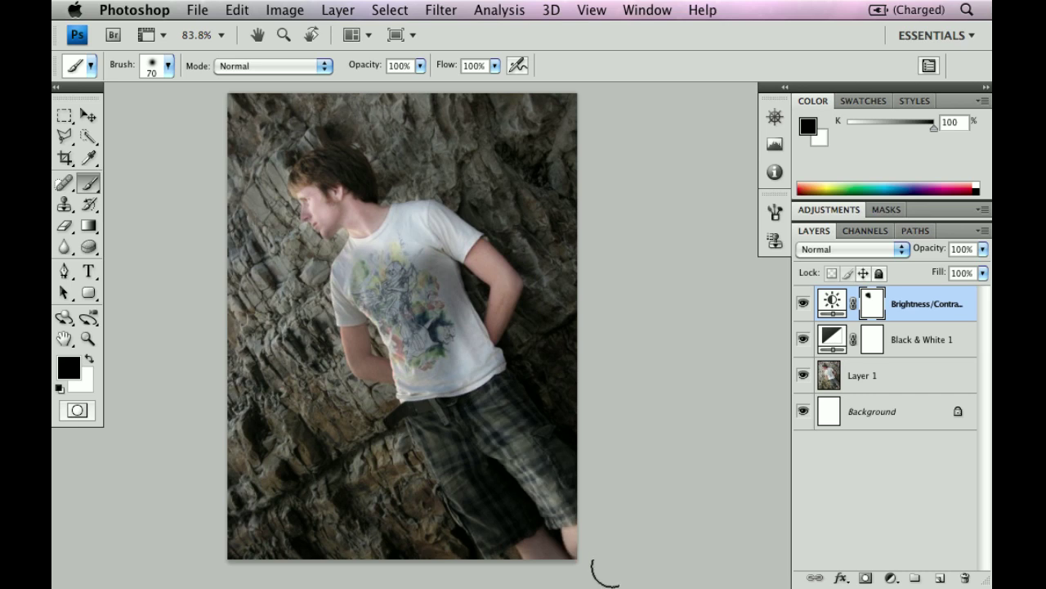
key(bracketright)
key(bracketright)
key(bracketright)
key(bracketright)
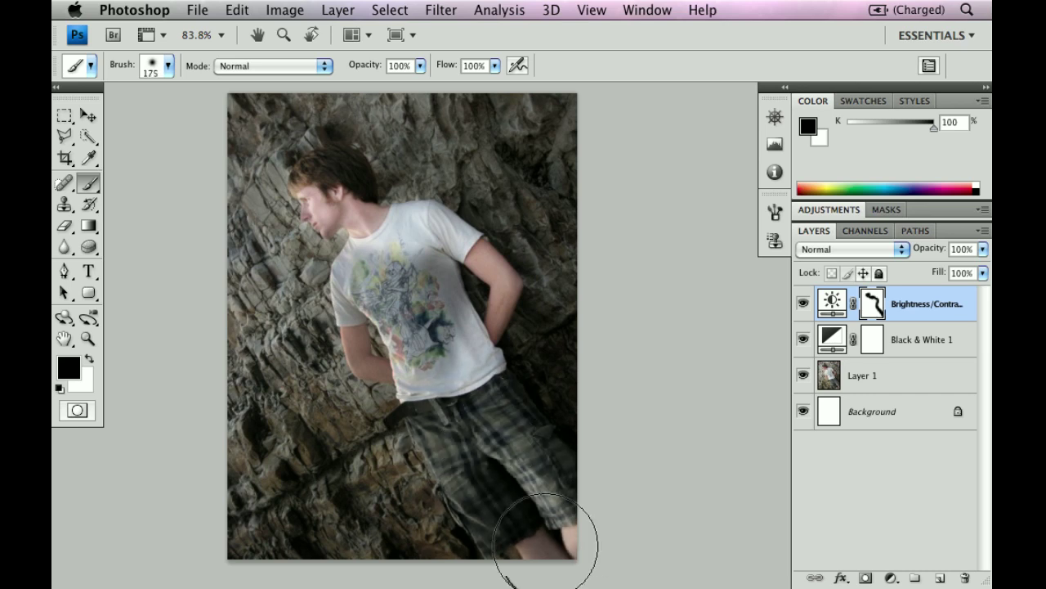
key(bracketleft)
key(bracketleft)
key(bracketleft)
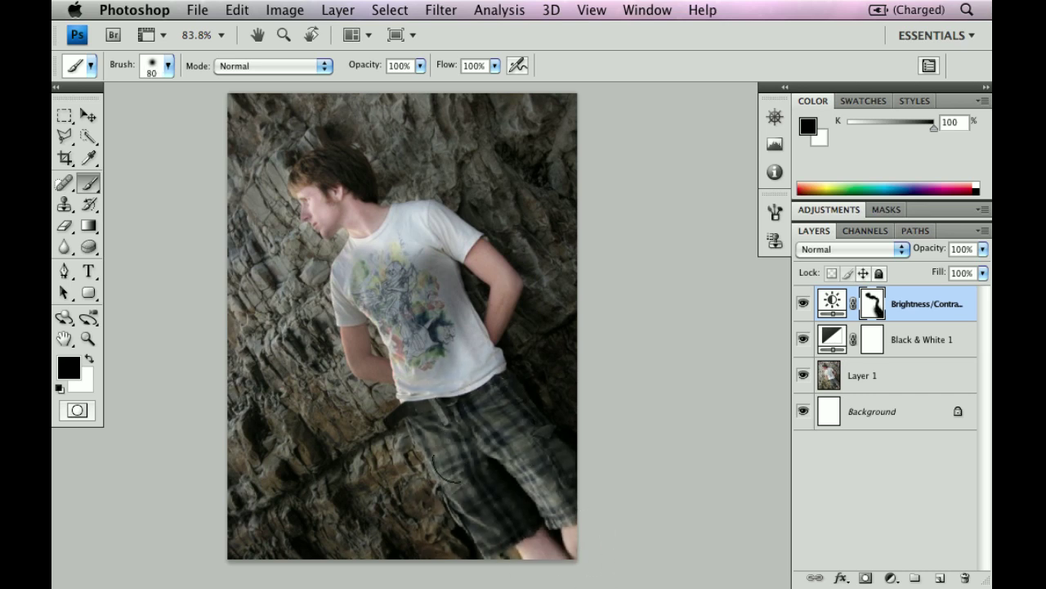
mouse_move(407, 326)
mouse_down()
mouse_move(375, 274)
mouse_move(356, 274)
mouse_move(368, 370)
mouse_move(445, 359)
mouse_move(416, 232)
mouse_move(471, 352)
mouse_up()
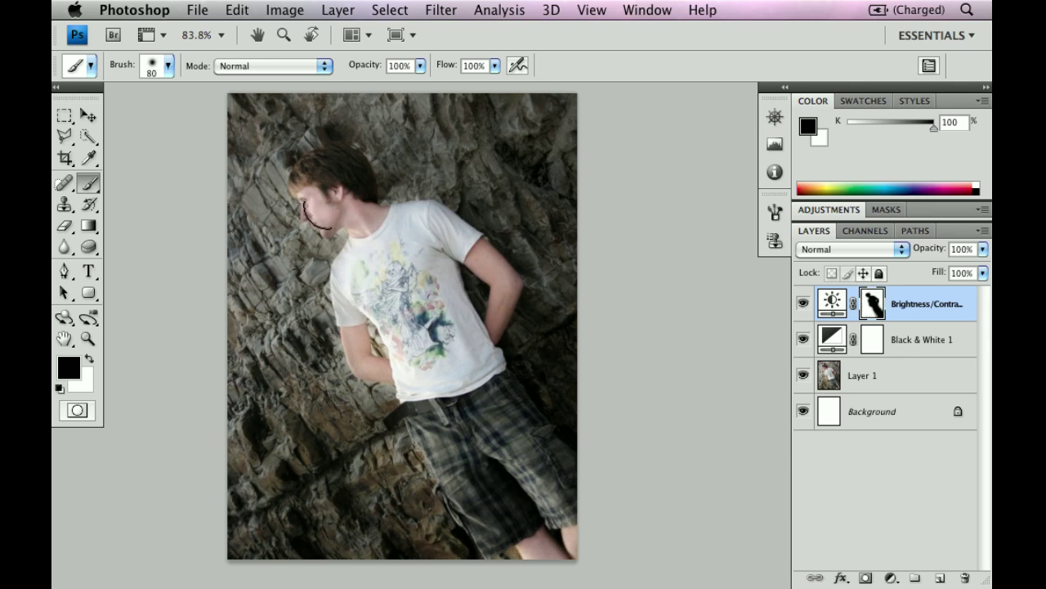
- View the mask alone and fill its gaps beside the arm and torso
alt+click(866, 317)
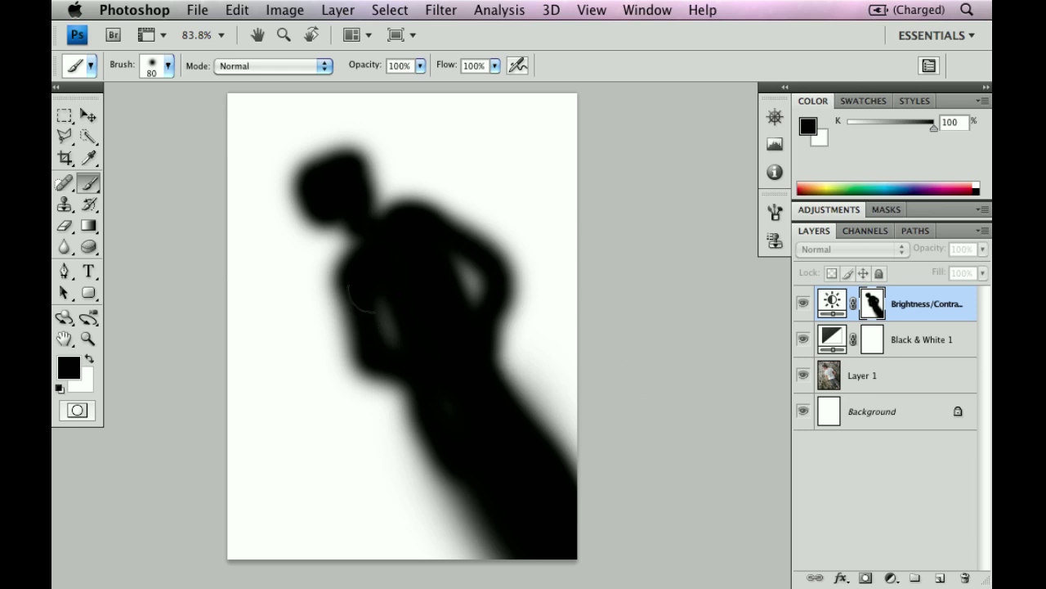
mouse_move(360, 299)
mouse_down()
mouse_move(397, 342)
mouse_move(456, 269)
mouse_move(474, 283)
mouse_move(412, 279)
mouse_up()
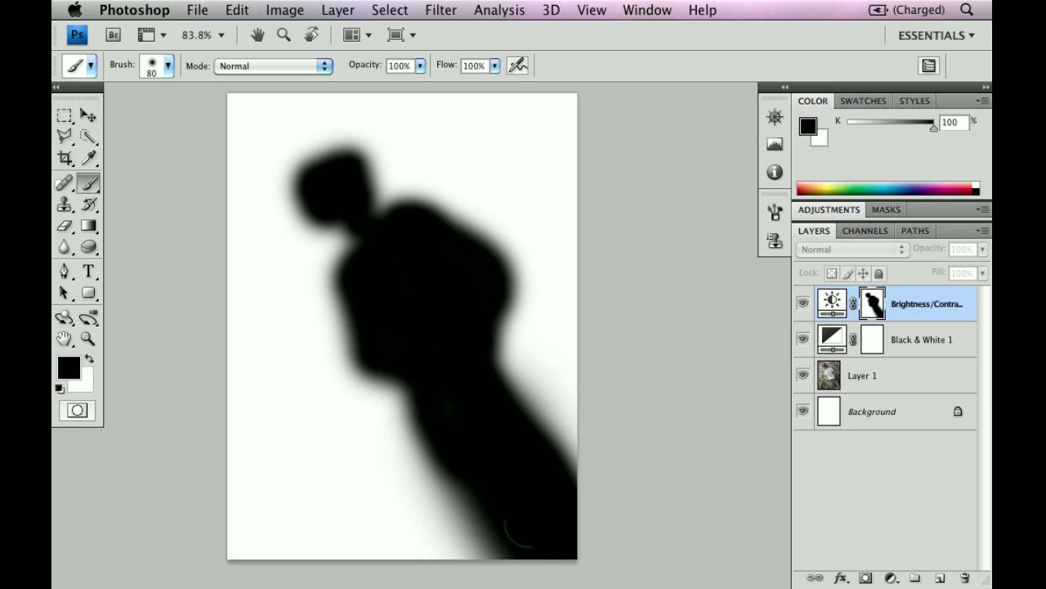
alt+click(872, 305)
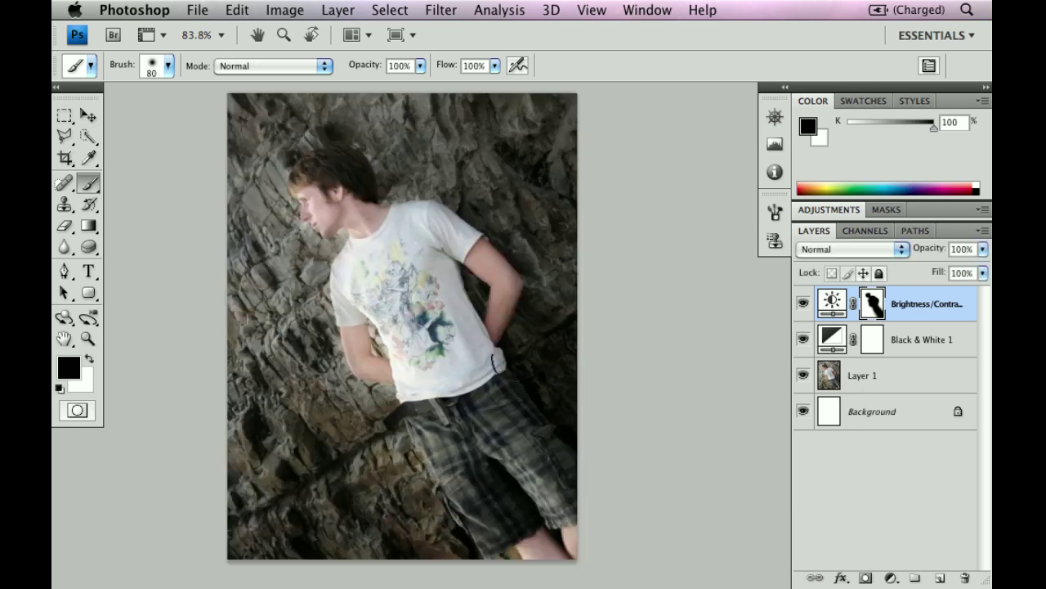
- With a small white brush, darken the rock gaps along and inside the arm
scroll(359, 327, up, 6)
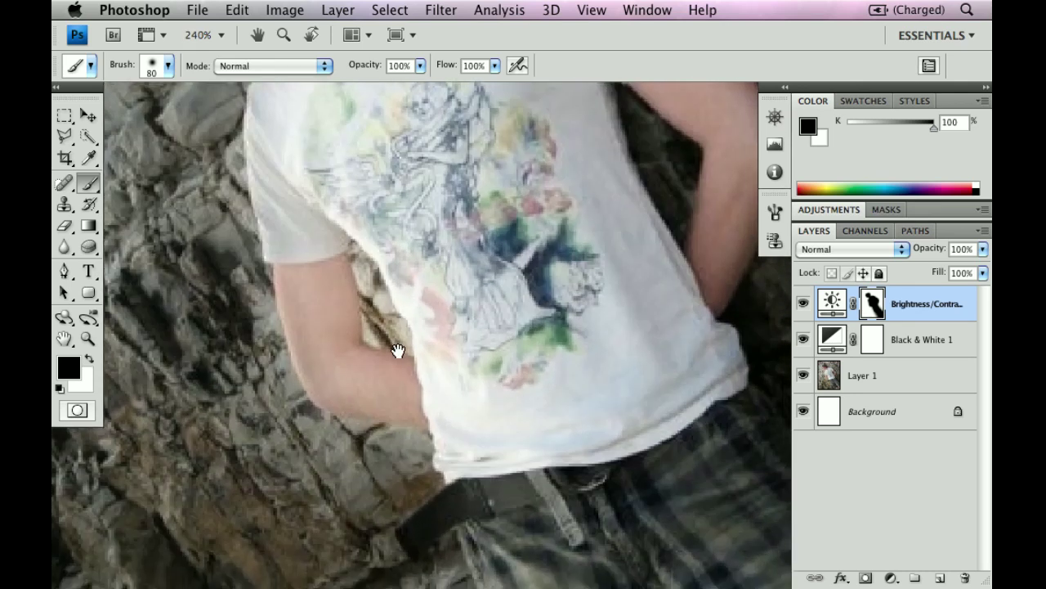
drag(398, 350, 373, 315)
key(bracketleft)
key(bracketleft)
key(bracketleft)
key(bracketleft)
key(bracketleft)
key(bracketleft)
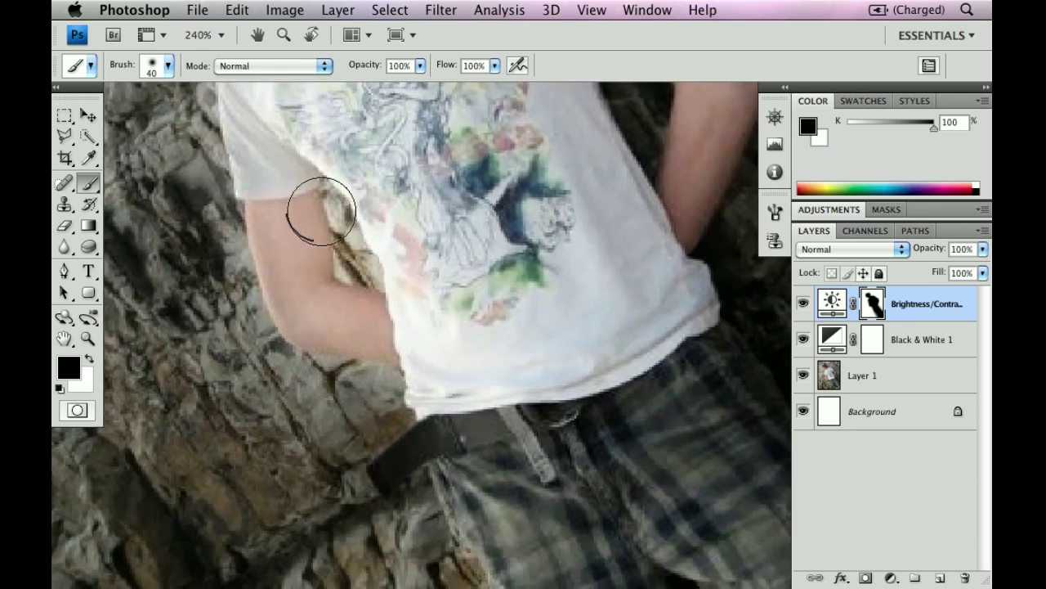
key(bracketleft)
key(x)
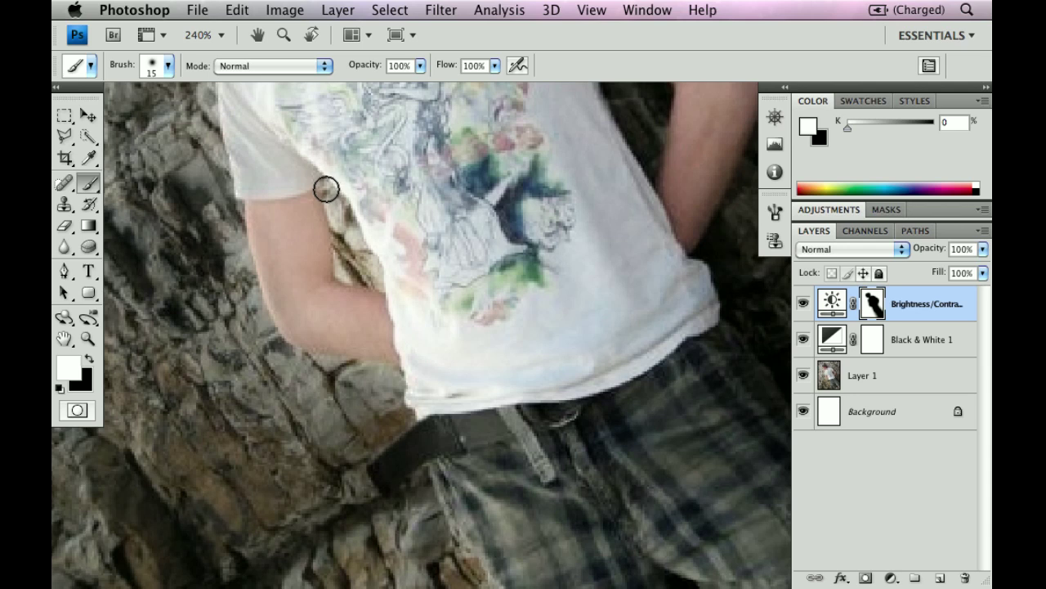
key(bracketleft)
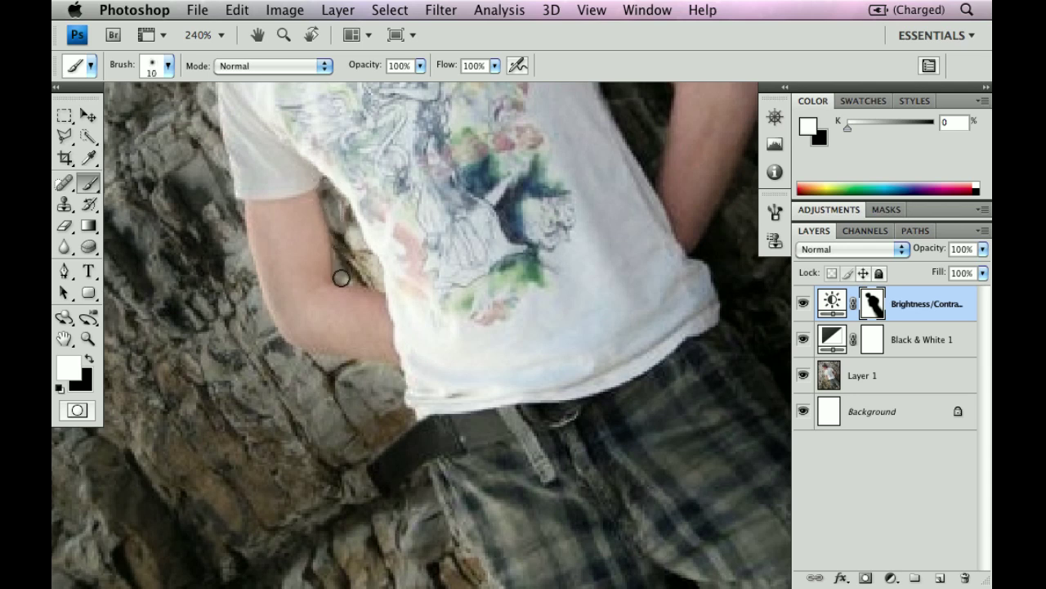
mouse_move(341, 278)
mouse_down()
mouse_move(382, 287)
mouse_move(354, 250)
mouse_up()
scroll(526, 273, up, 3)
scroll(525, 273, right, 3)
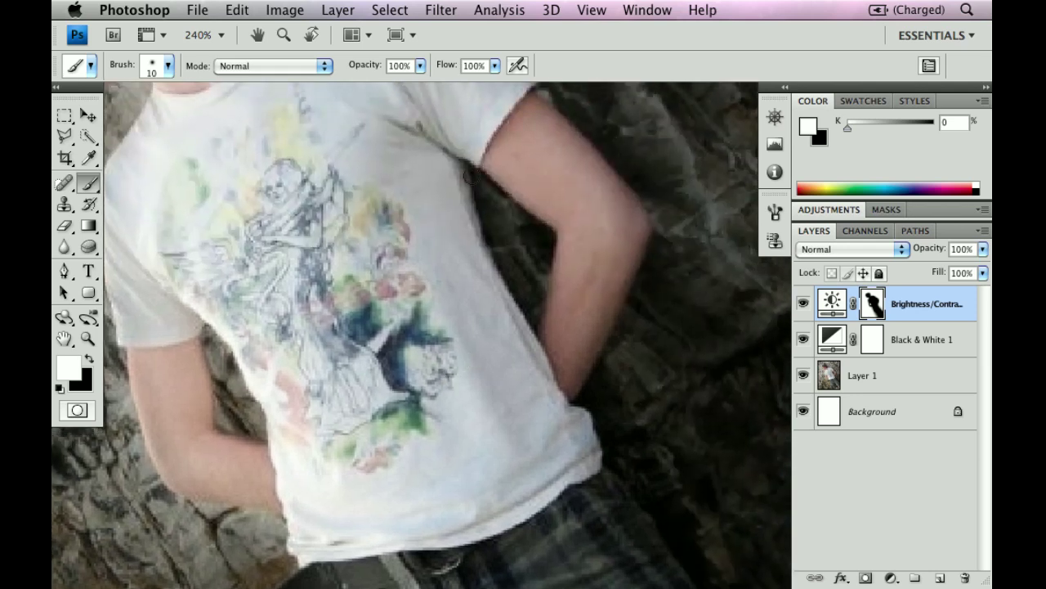
mouse_move(468, 173)
mouse_down()
mouse_move(540, 233)
mouse_move(545, 278)
mouse_move(524, 323)
mouse_up()
drag(490, 222, 527, 269)
- Refine the mask edges along the hair, jaw, neck and shoulder
scroll(542, 280, up, 10)
scroll(542, 279, left, 8)
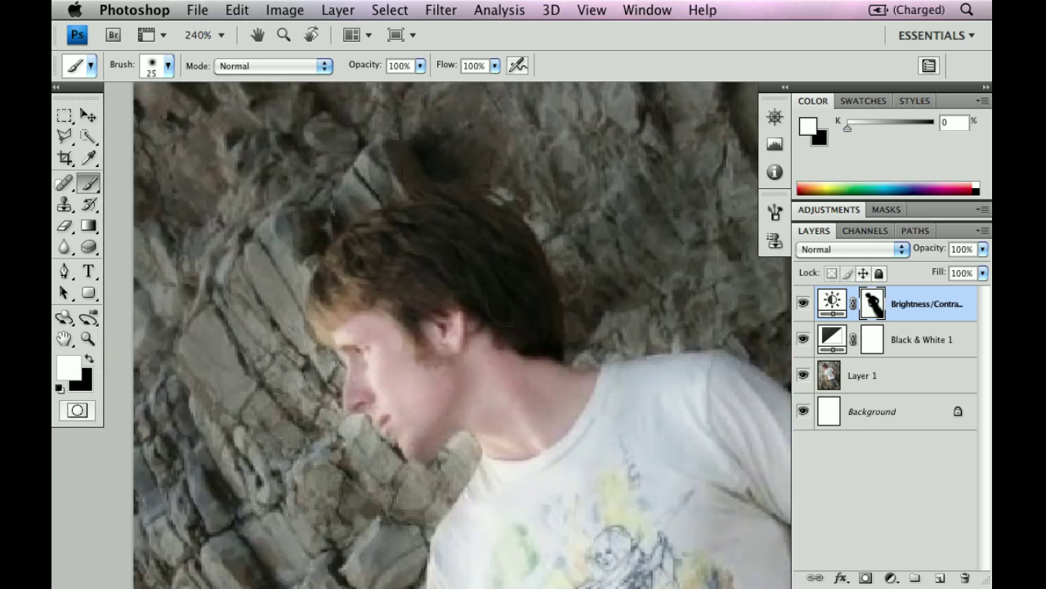
key(bracketright)
key(bracketright)
key(bracketright)
key(bracketright)
key(bracketright)
key(x)
mouse_move(529, 324)
mouse_down()
mouse_move(518, 276)
mouse_move(486, 226)
mouse_move(408, 233)
mouse_move(359, 270)
mouse_move(347, 303)
mouse_move(388, 231)
mouse_up()
key(x)
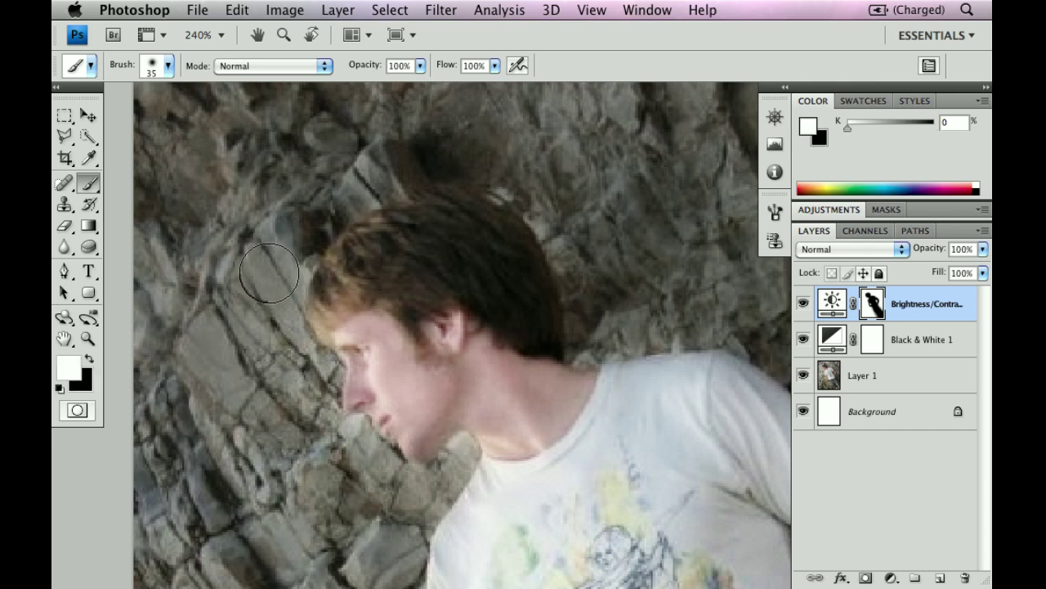
mouse_move(420, 172)
mouse_down()
mouse_move(483, 170)
mouse_move(527, 188)
mouse_move(600, 310)
mouse_up()
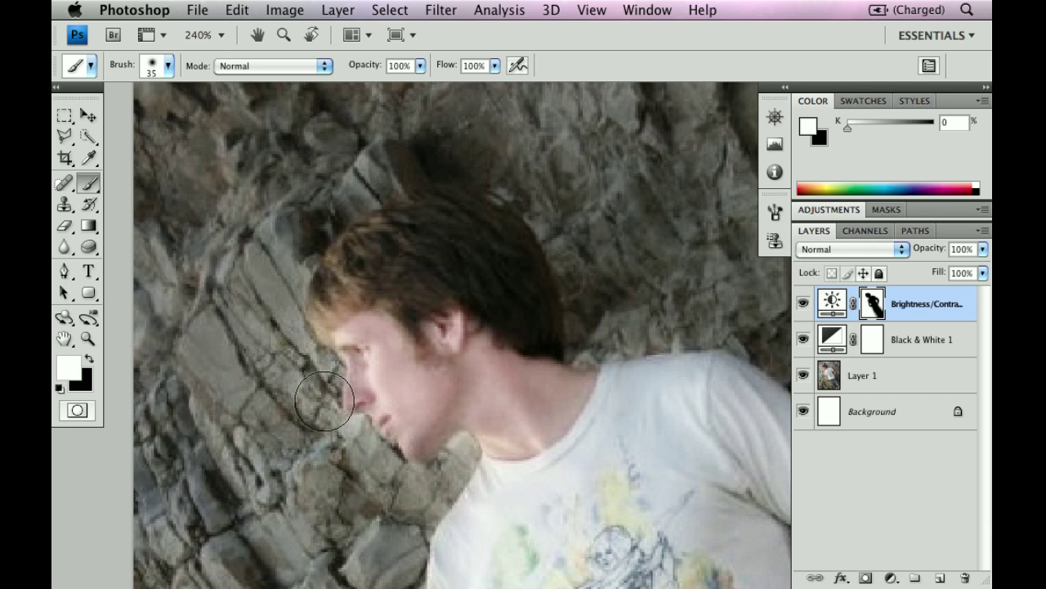
mouse_move(331, 404)
mouse_down()
mouse_move(334, 444)
mouse_move(441, 489)
mouse_up()
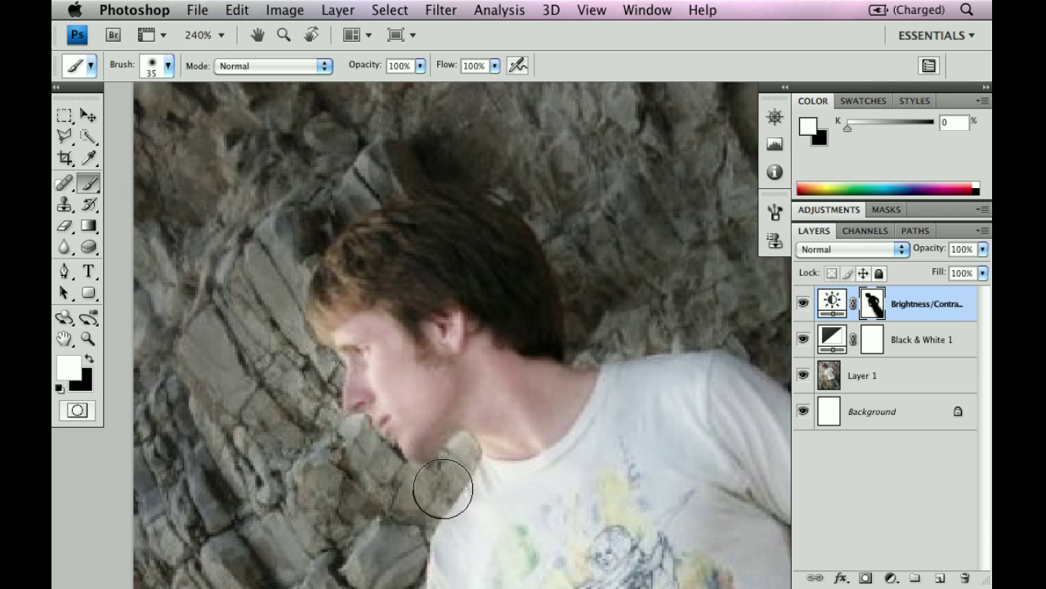
key(bracketleft)
key(bracketleft)
key(bracketleft)
mouse_move(463, 448)
mouse_down()
mouse_move(403, 519)
mouse_move(467, 491)
mouse_up()
scroll(490, 482, down, 5)
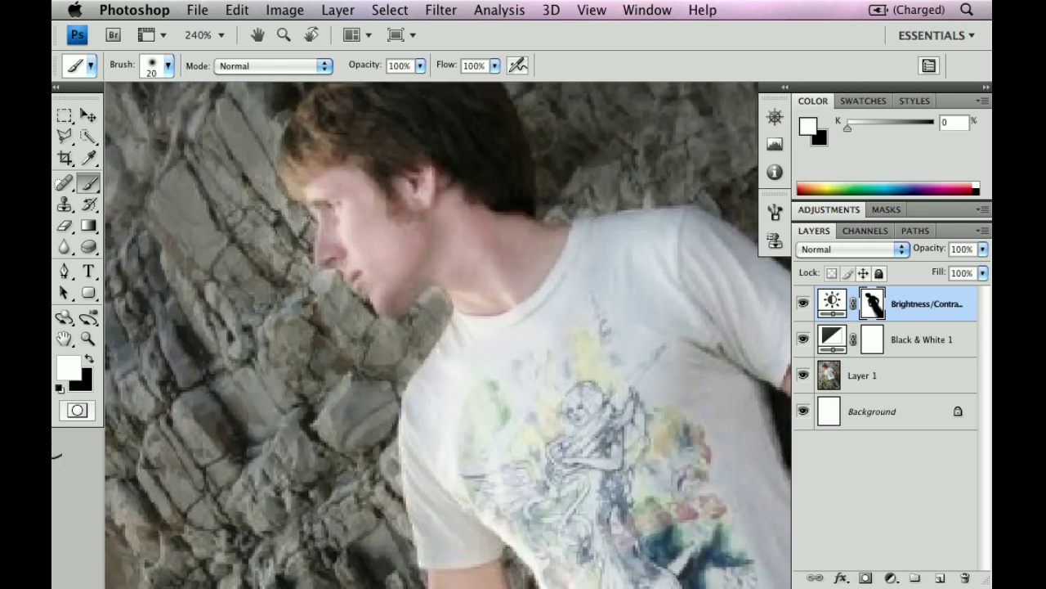
- Fit the portrait to the window and toggle Brightness/Contrast off and on to compare
double_click(65, 337)
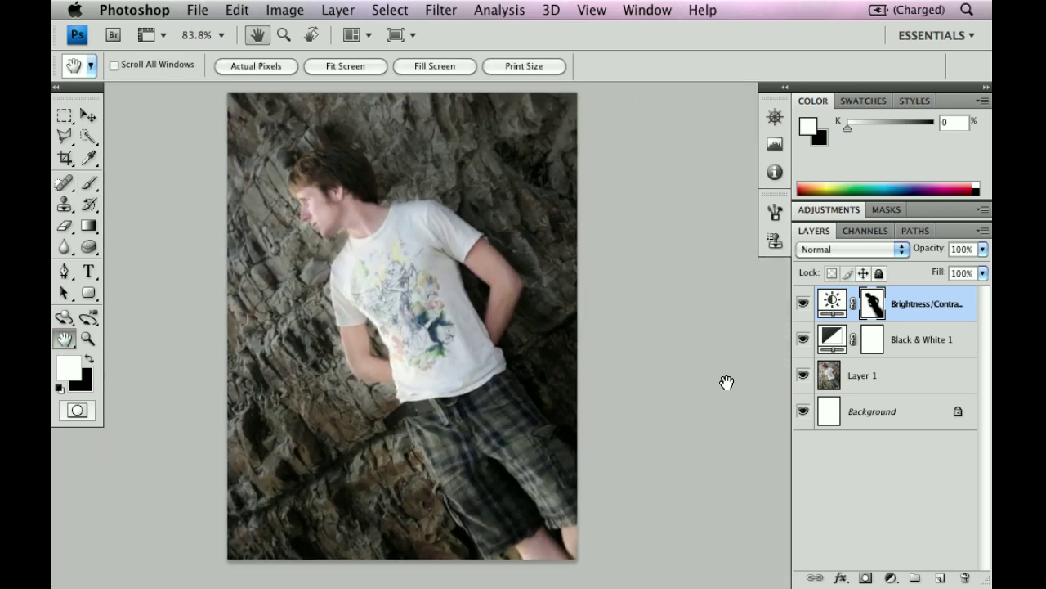
click(803, 304)
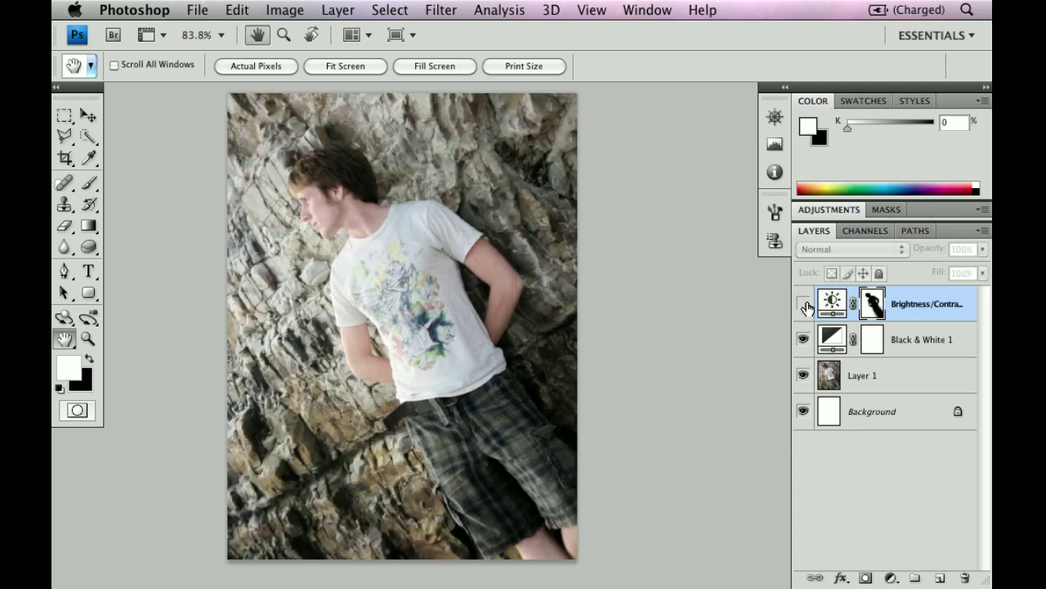
click(803, 303)
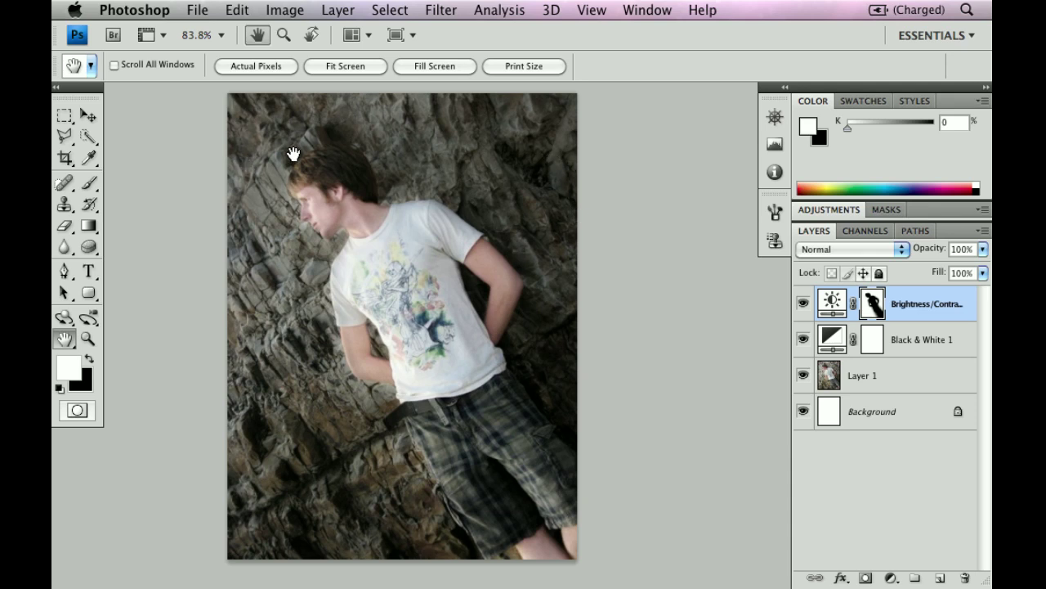
- Add a Solid Color fill layer set to black
click(891, 577)
click(905, 327)
click(764, 382)
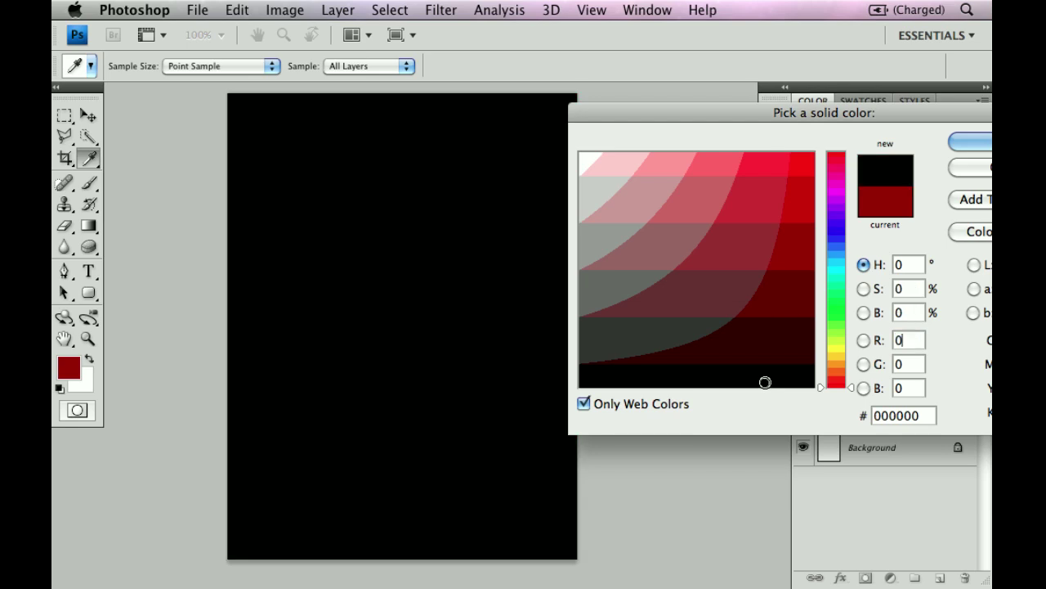
drag(829, 122, 780, 105)
click(962, 121)
- Draw a reflected black gradient across the Color Fill 1 mask to reveal the man
key(d)
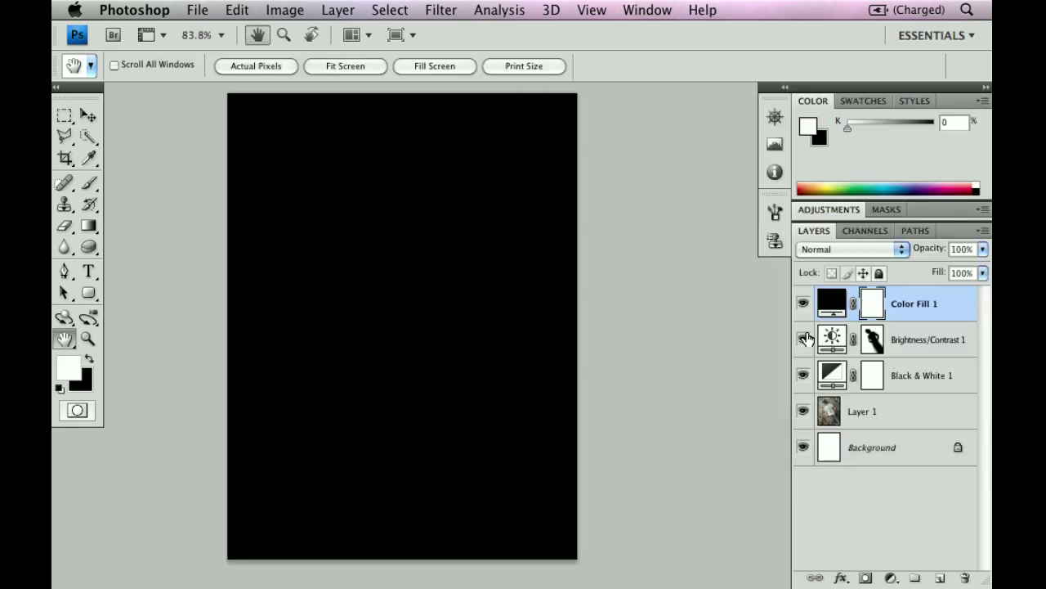
click(88, 225)
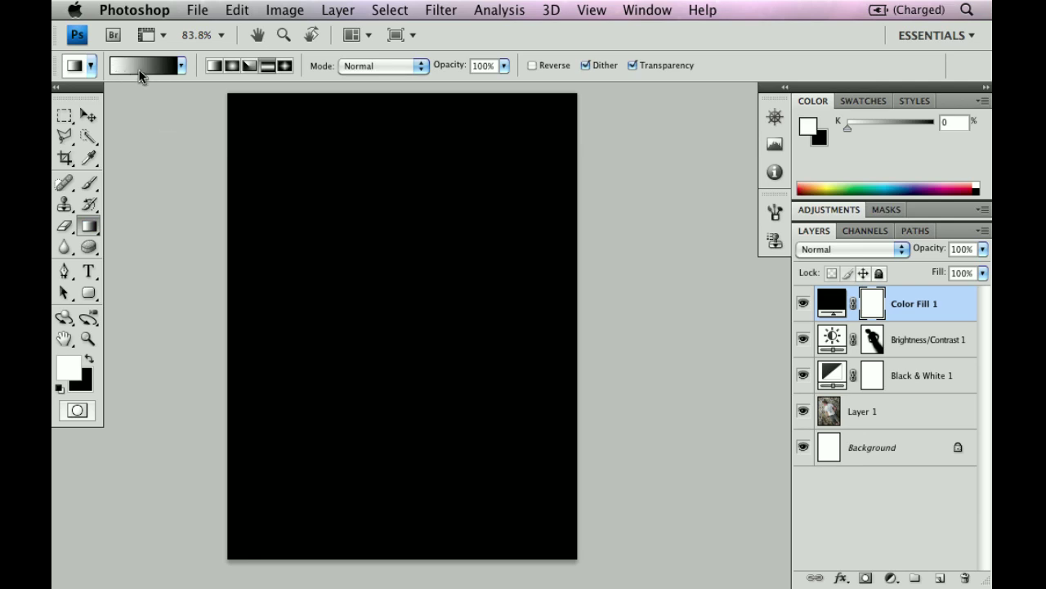
click(267, 68)
key(x)
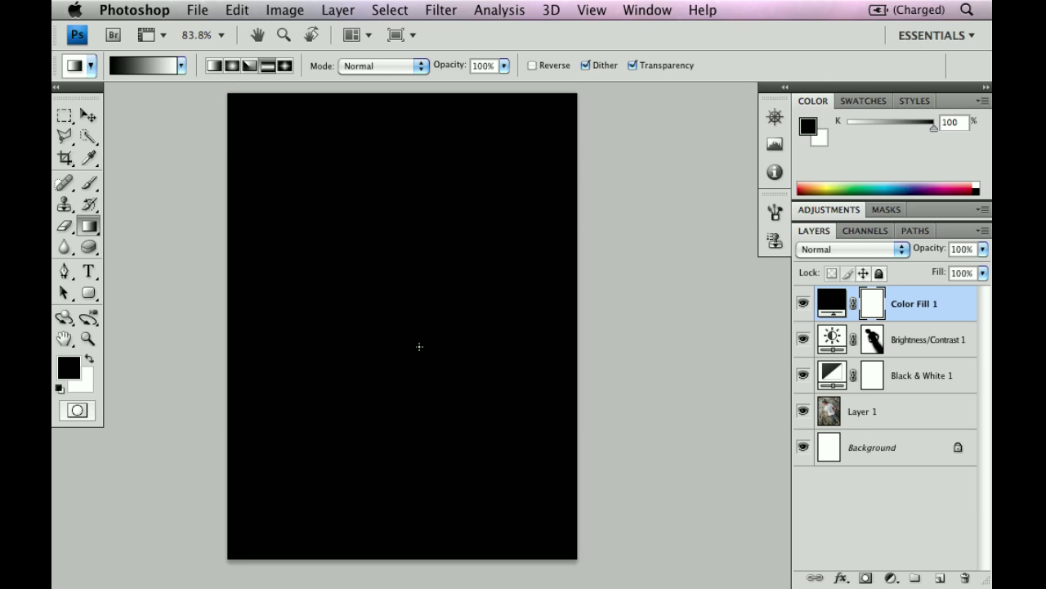
drag(431, 357, 420, 361)
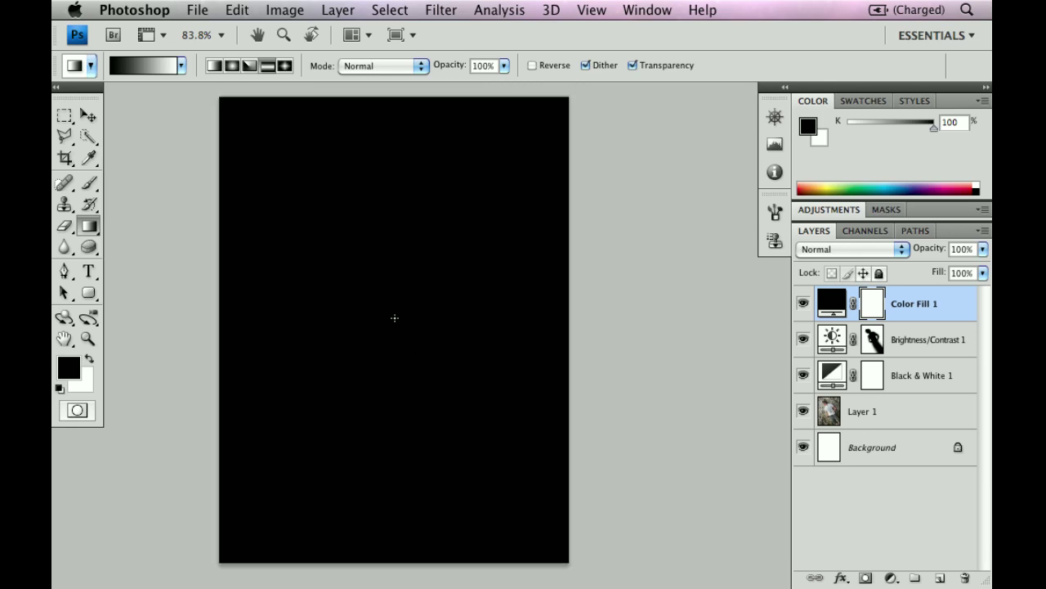
drag(462, 256, 594, 199)
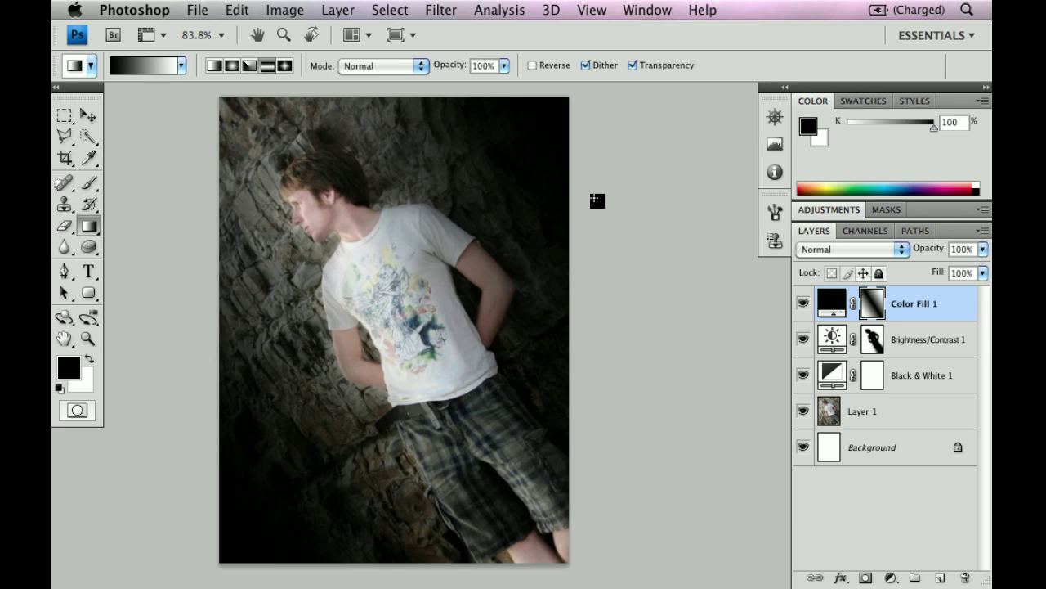
click(852, 305)
click(88, 115)
drag(441, 410, 449, 403)
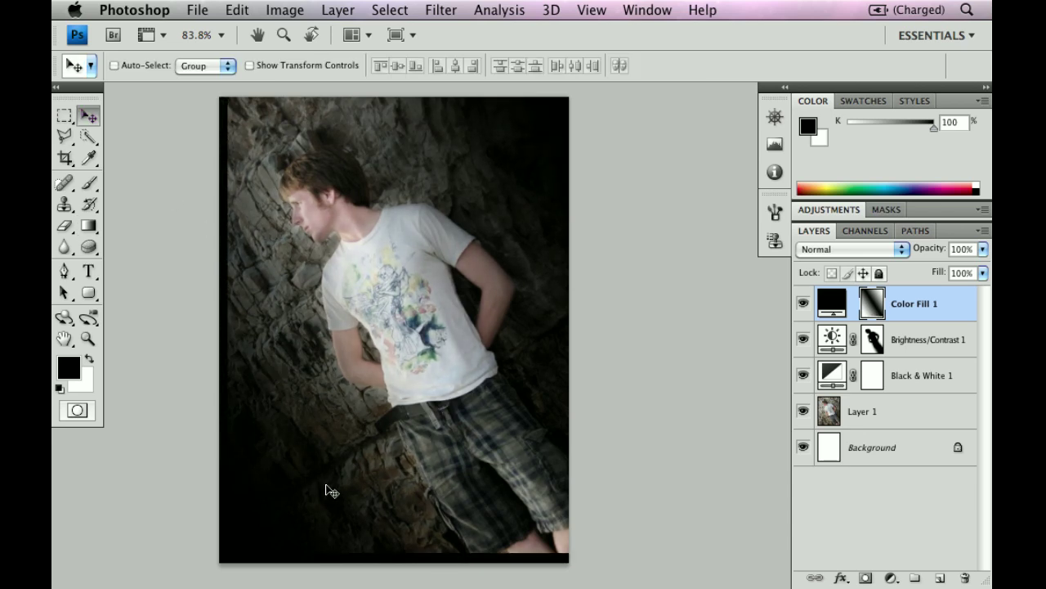
key(super+z)
click(853, 303)
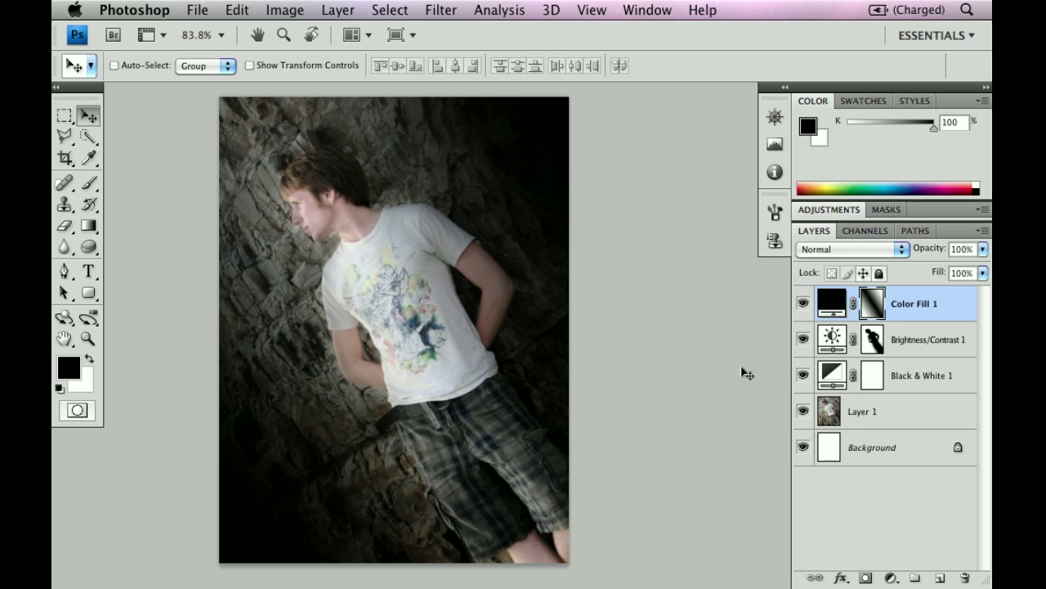
- Try Overlay, then set Color Fill 1 to Soft Light at 58% opacity
click(827, 249)
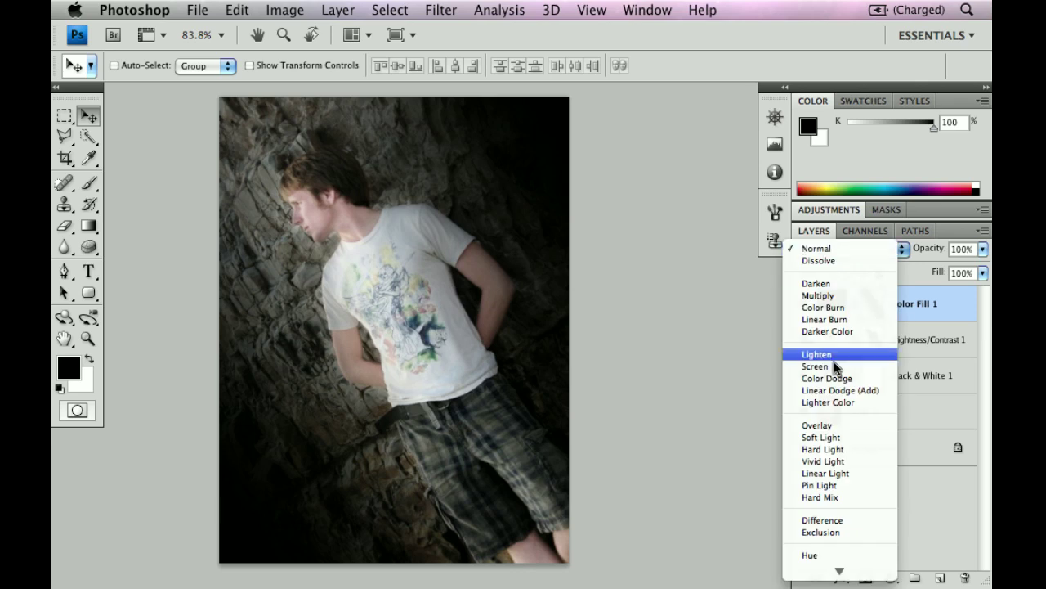
click(823, 426)
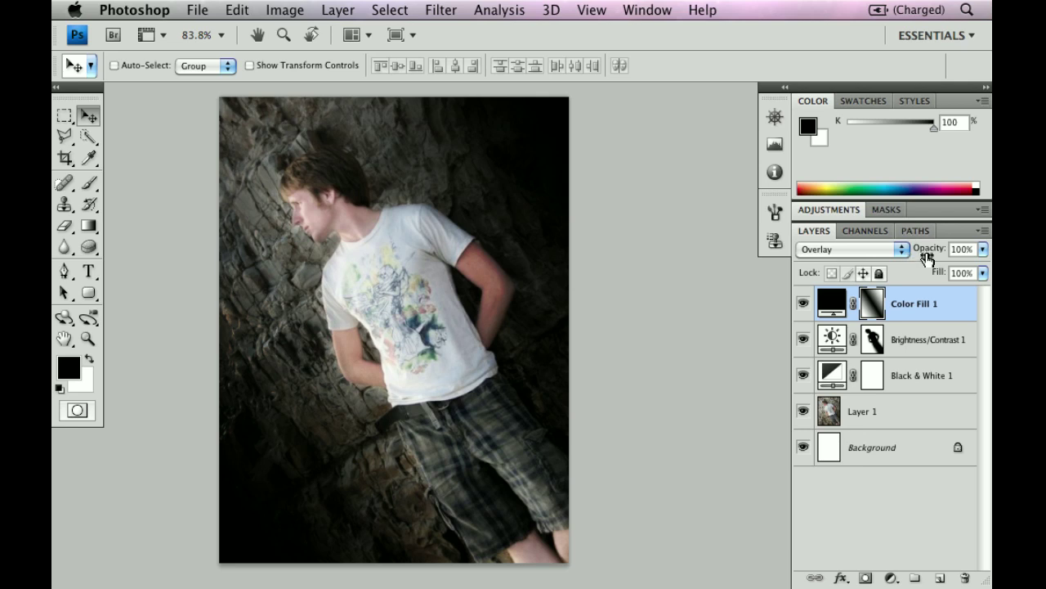
drag(925, 257, 987, 248)
click(839, 249)
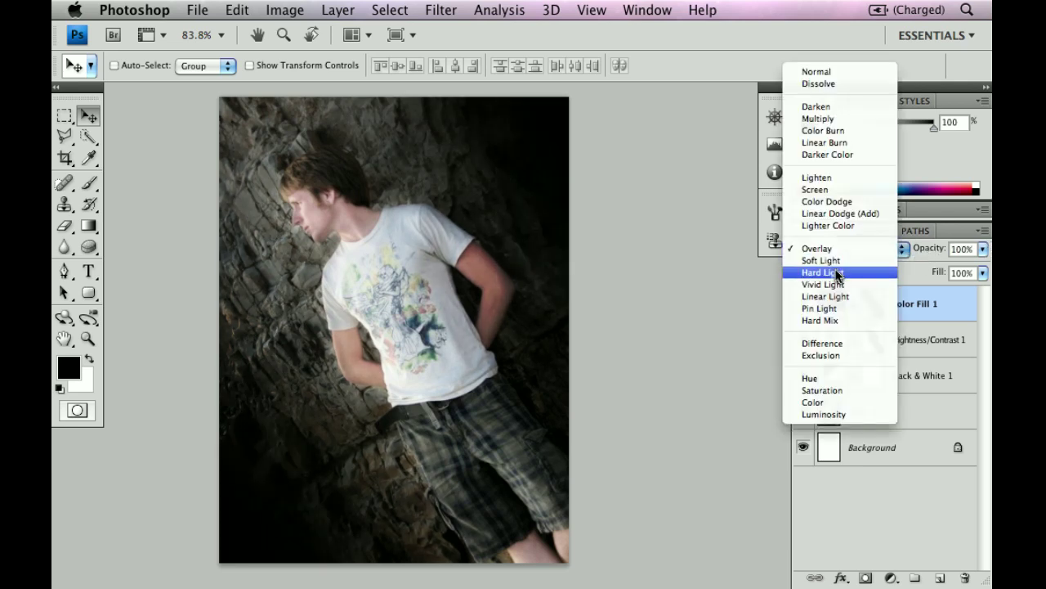
click(829, 258)
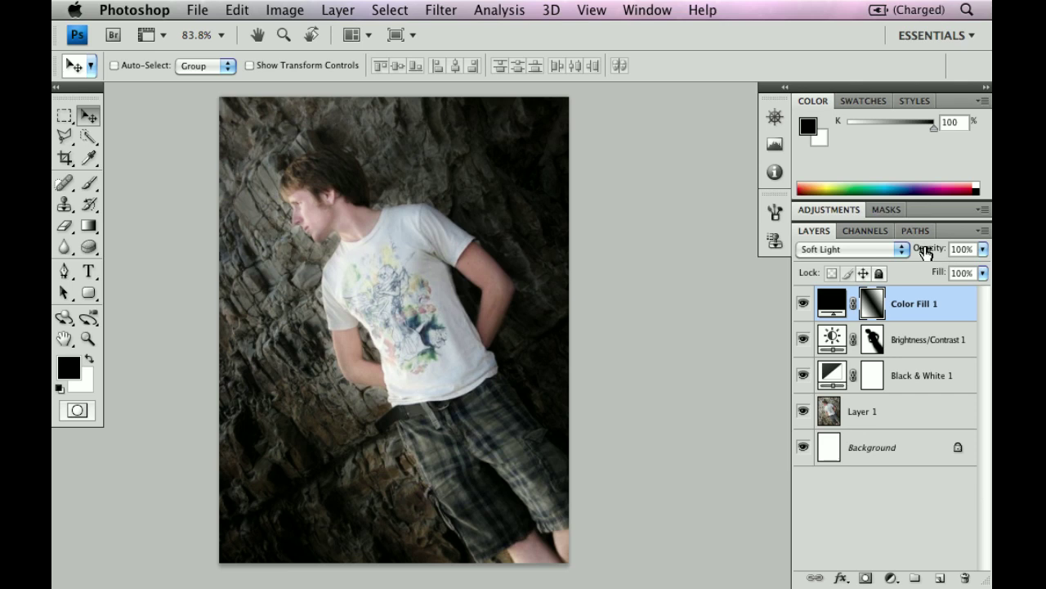
drag(927, 251, 935, 256)
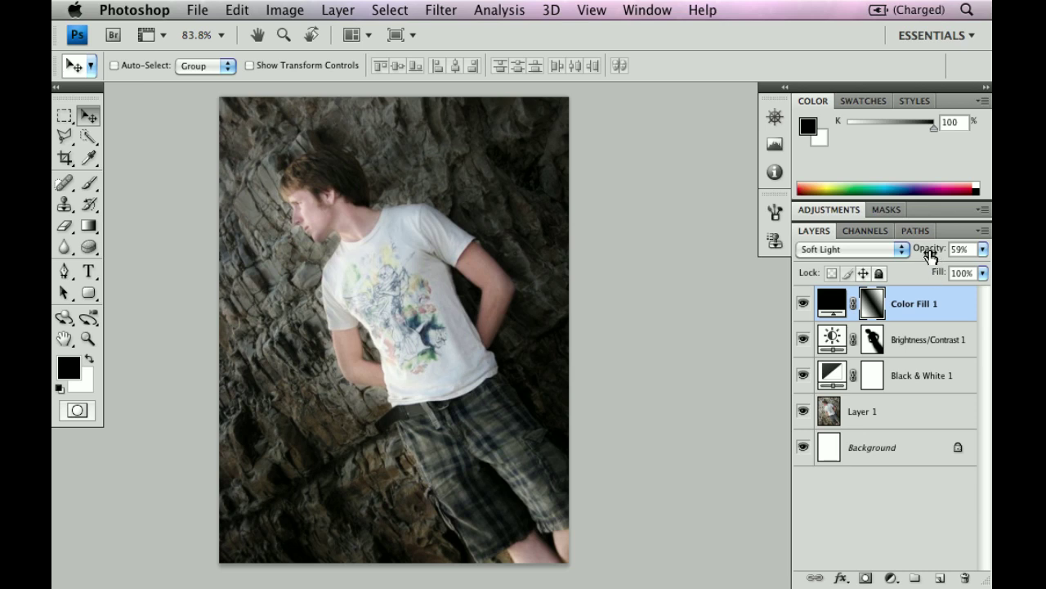
drag(931, 256, 929, 255)
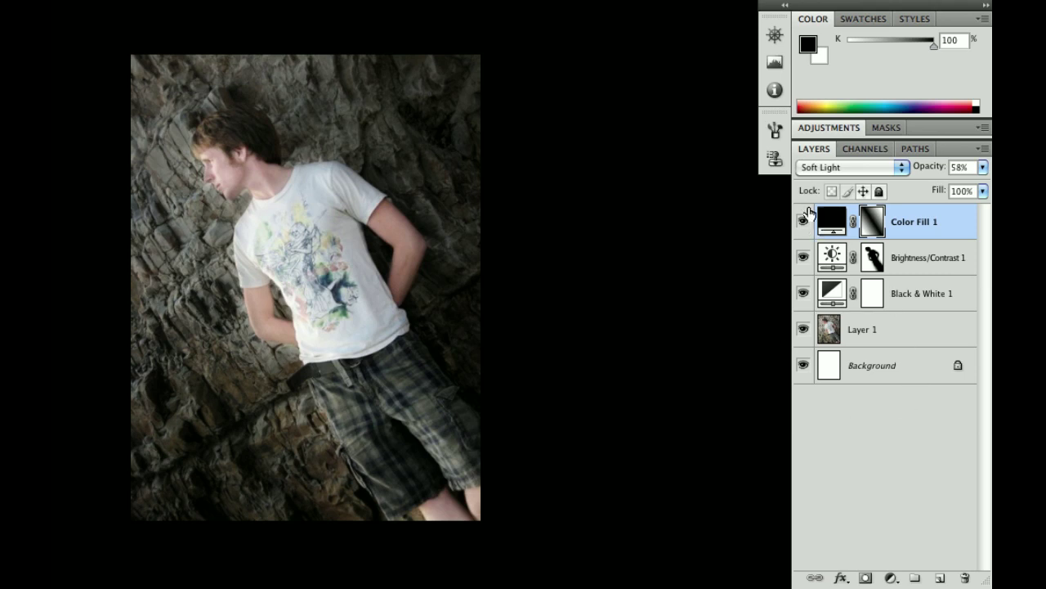
drag(803, 223, 803, 296)
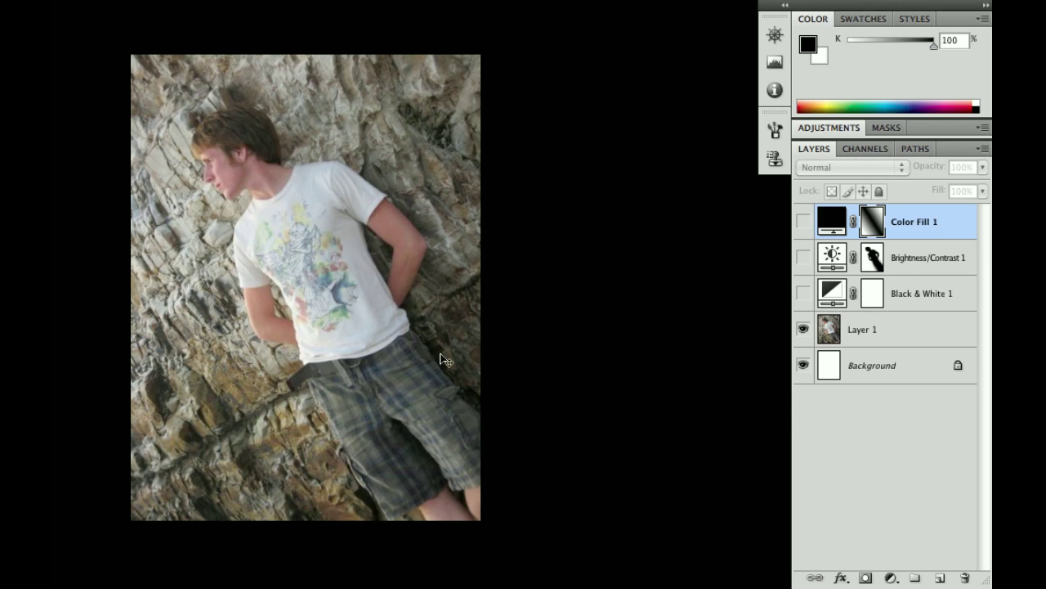
click(802, 294)
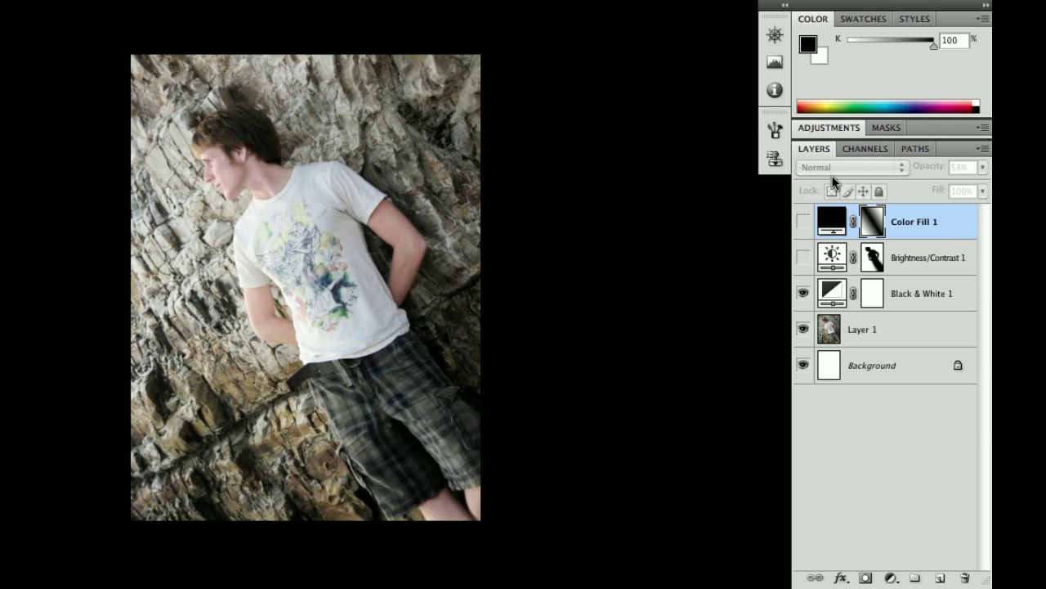
double_click(833, 292)
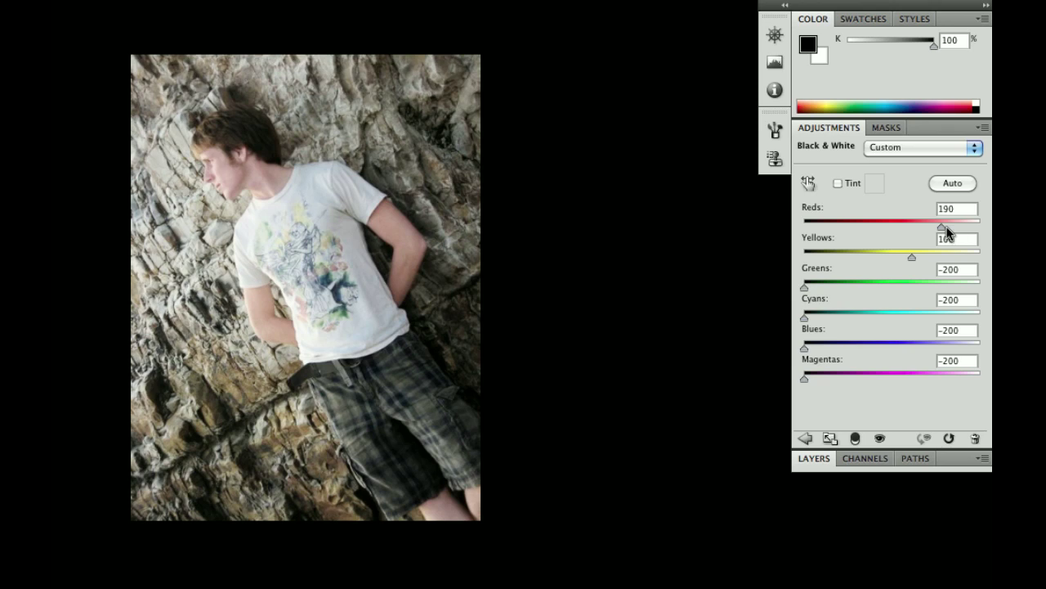
drag(944, 232, 968, 230)
key(ctrl+z)
click(813, 458)
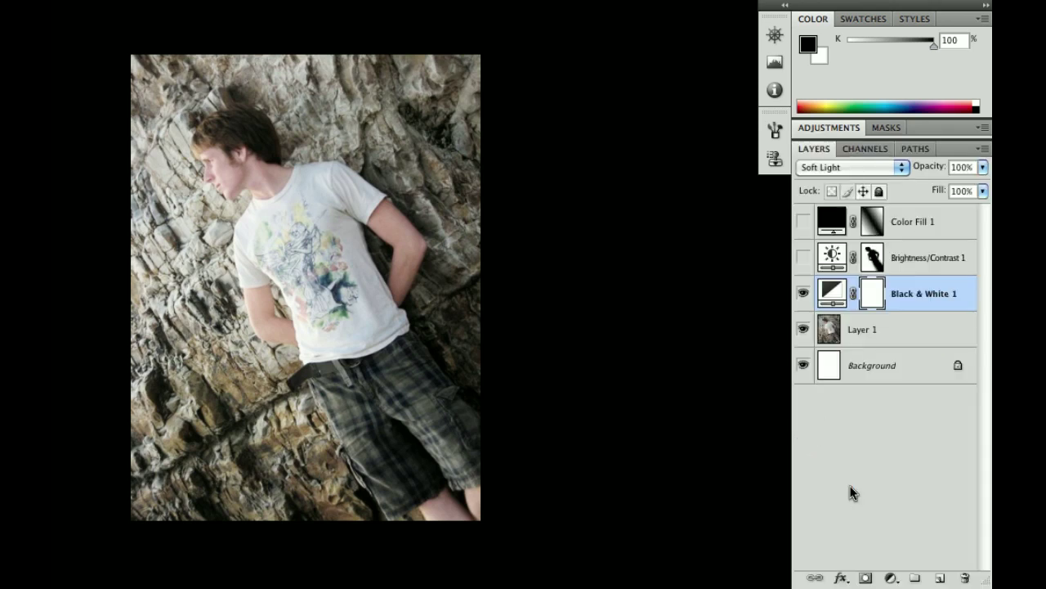
click(803, 259)
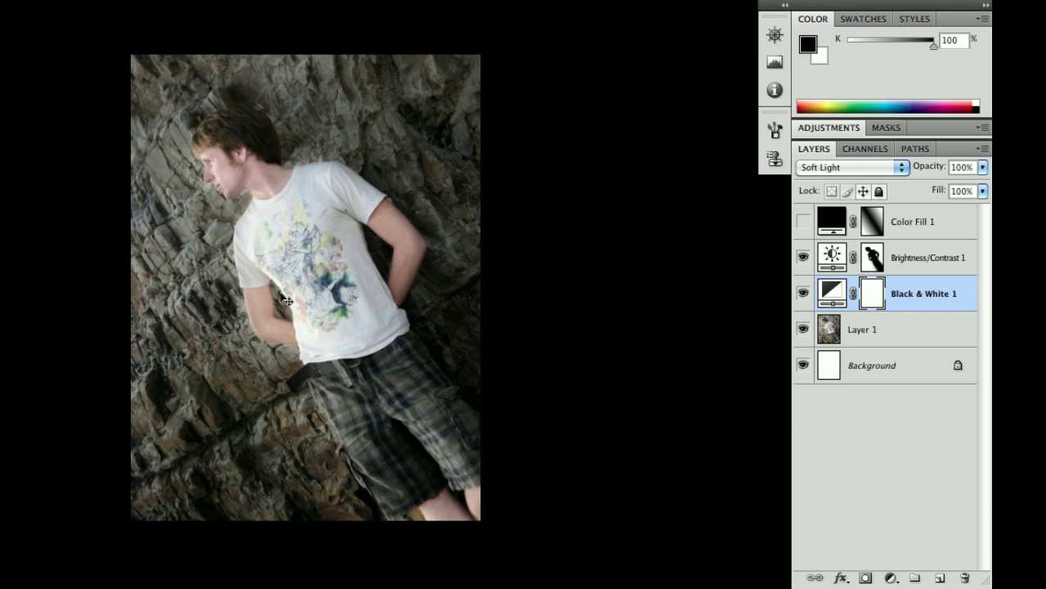
click(802, 225)
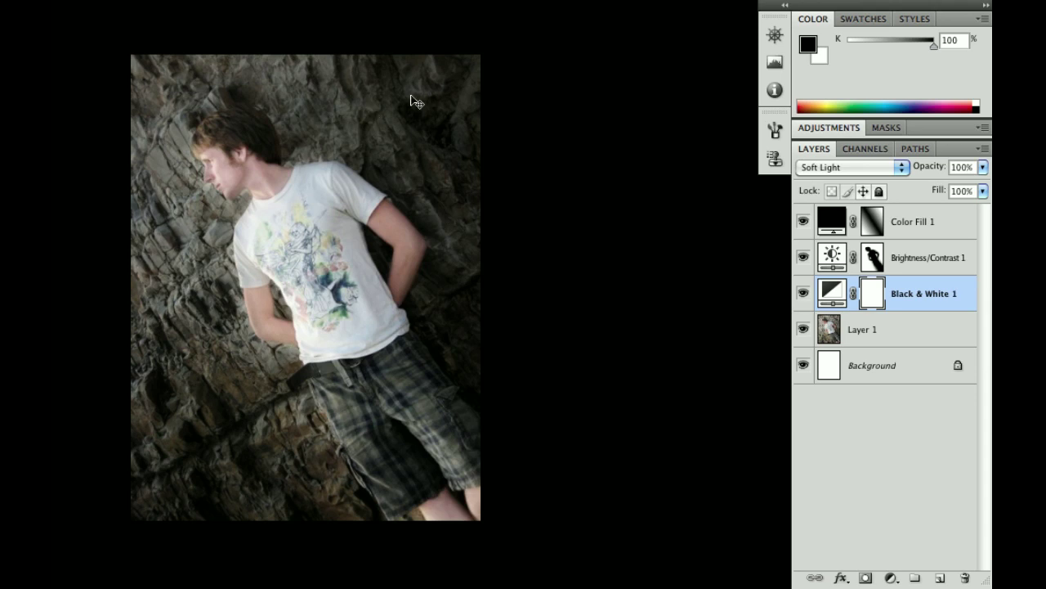